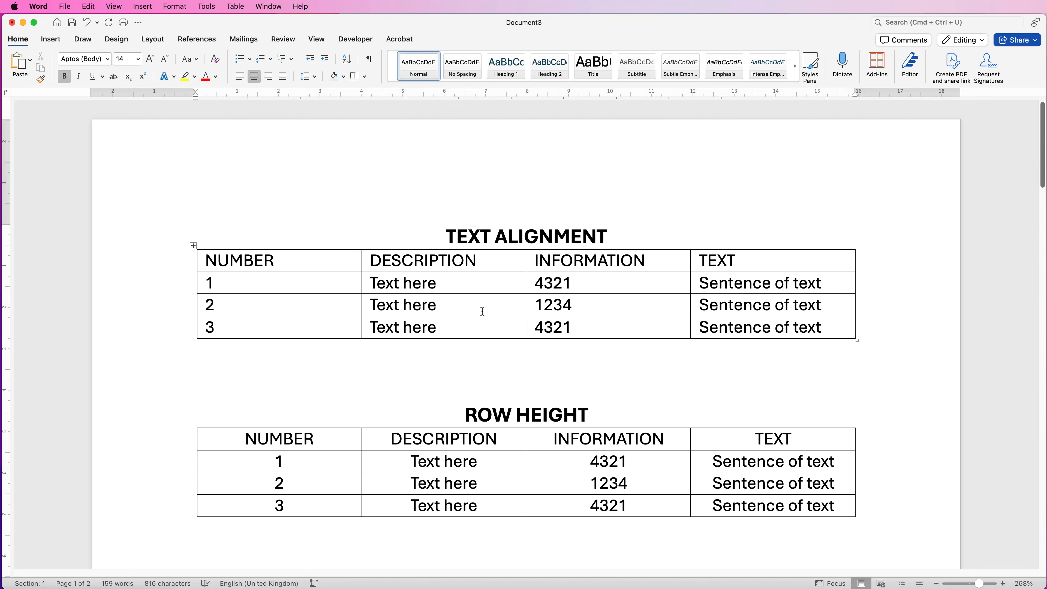
click(51, 39)
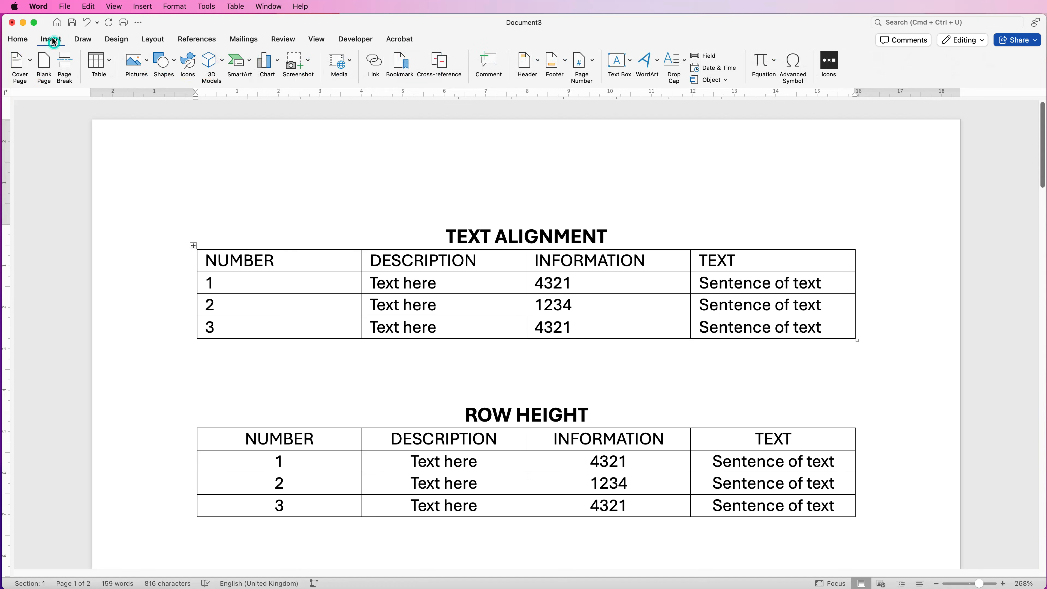
click(110, 64)
drag(99, 89, 136, 95)
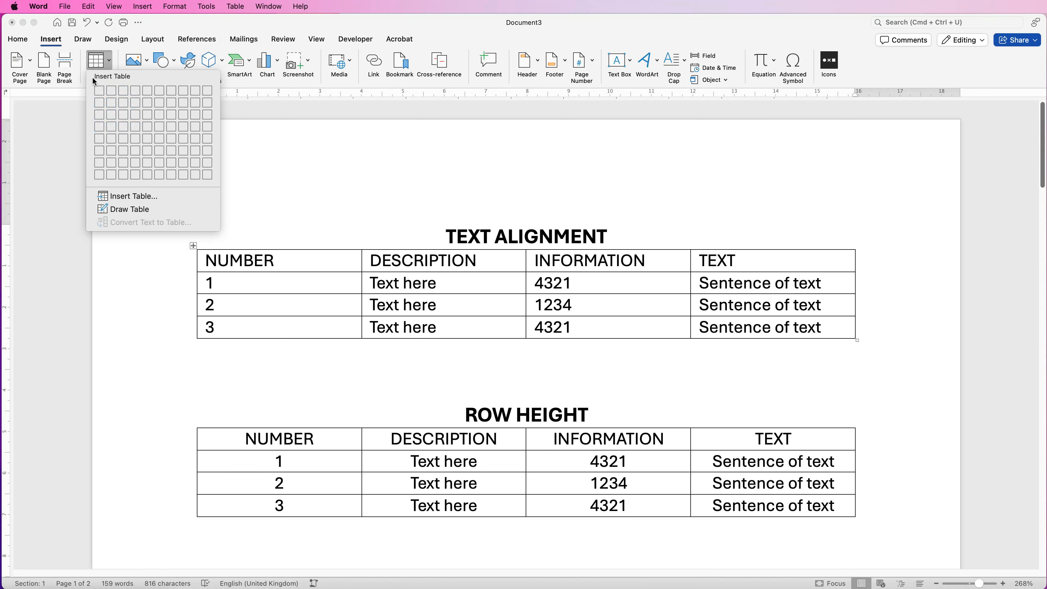
click(113, 64)
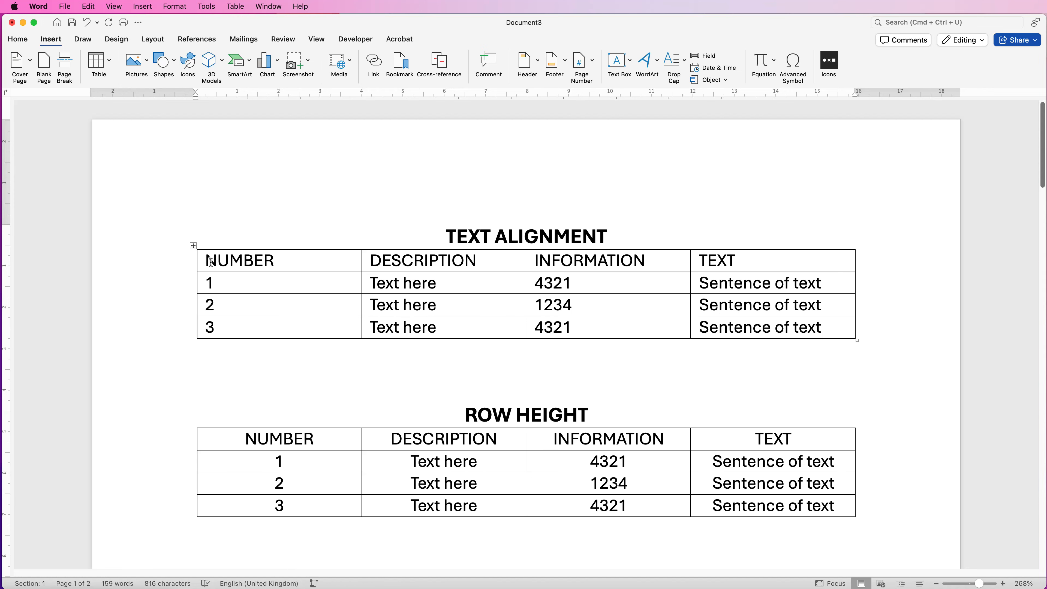
- Add an empty line after NUMBER in the Text Alignment table's header cell and remove it again
click(287, 262)
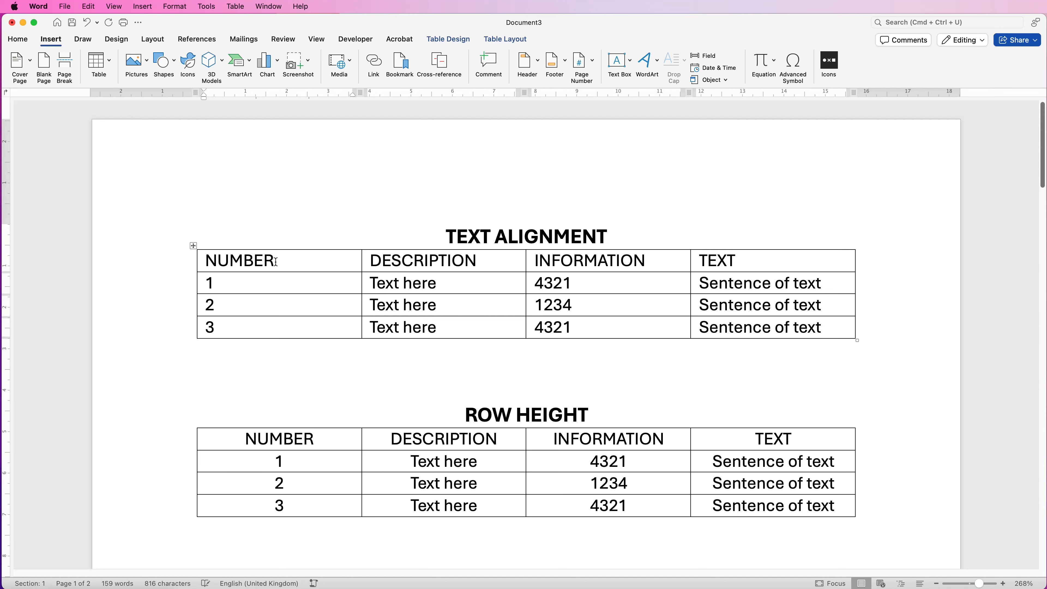
key(Return)
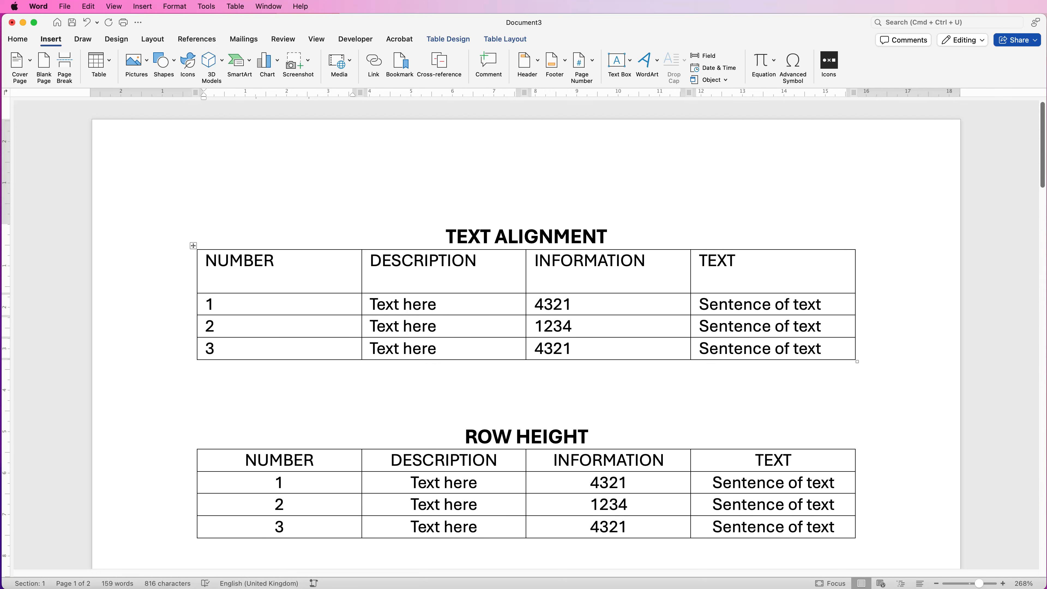
key(BackSpace)
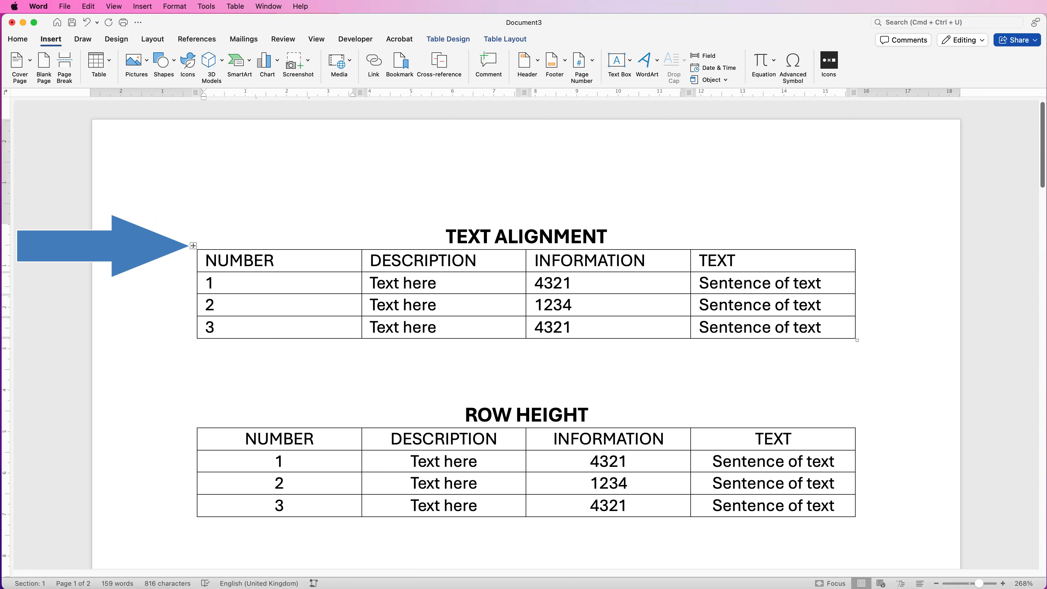
- Align all text in the Text Alignment table to the centre of its cells, both horizontally and vertically
click(194, 246)
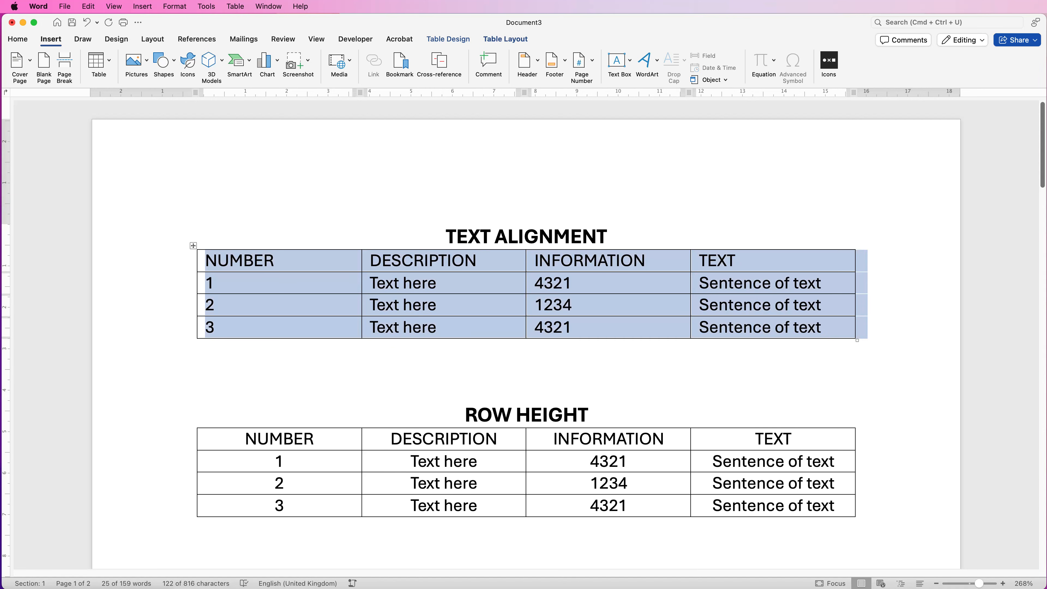
click(505, 39)
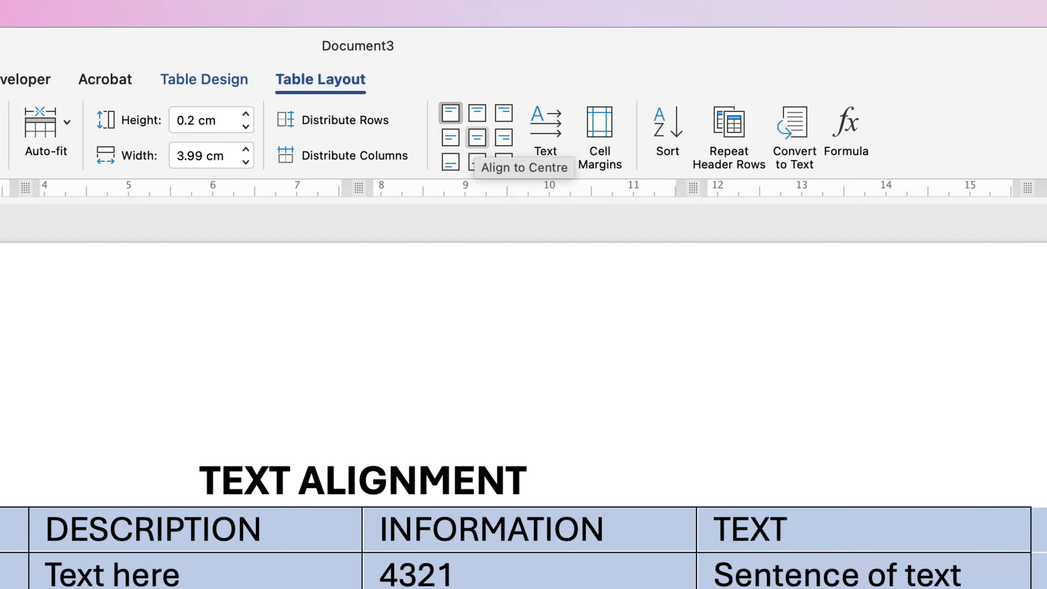
click(477, 138)
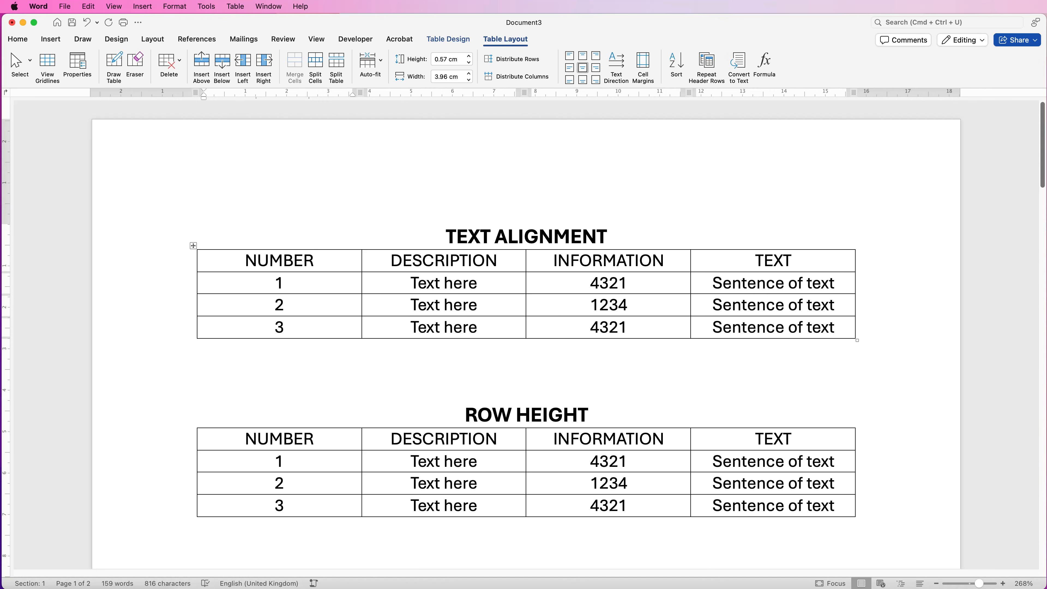
- Align the Text Alignment table's DESCRIPTION column centre left, but align its heading cell to the centre
drag(484, 328, 476, 260)
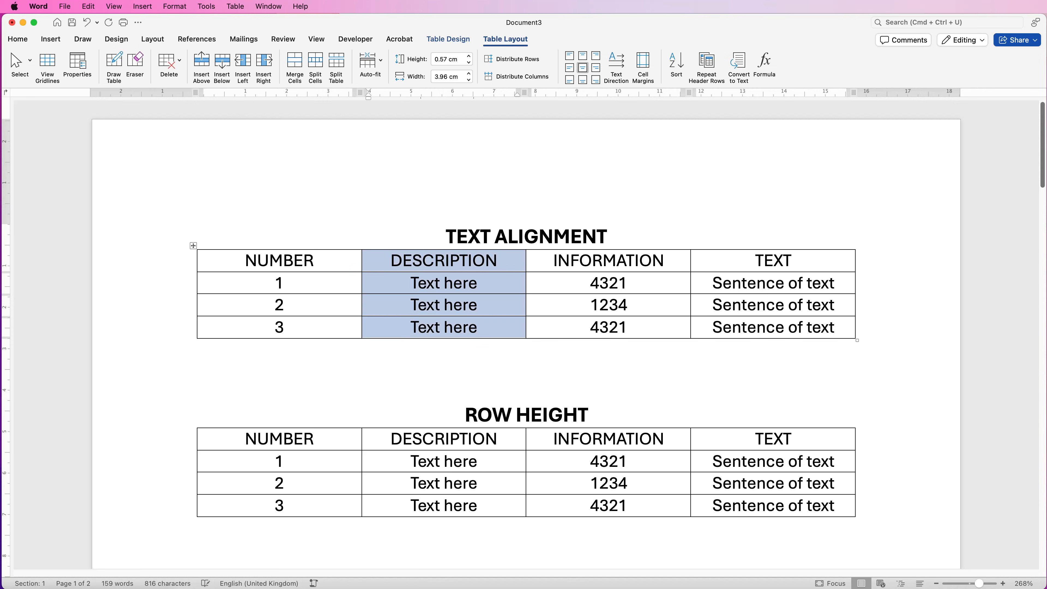
click(569, 68)
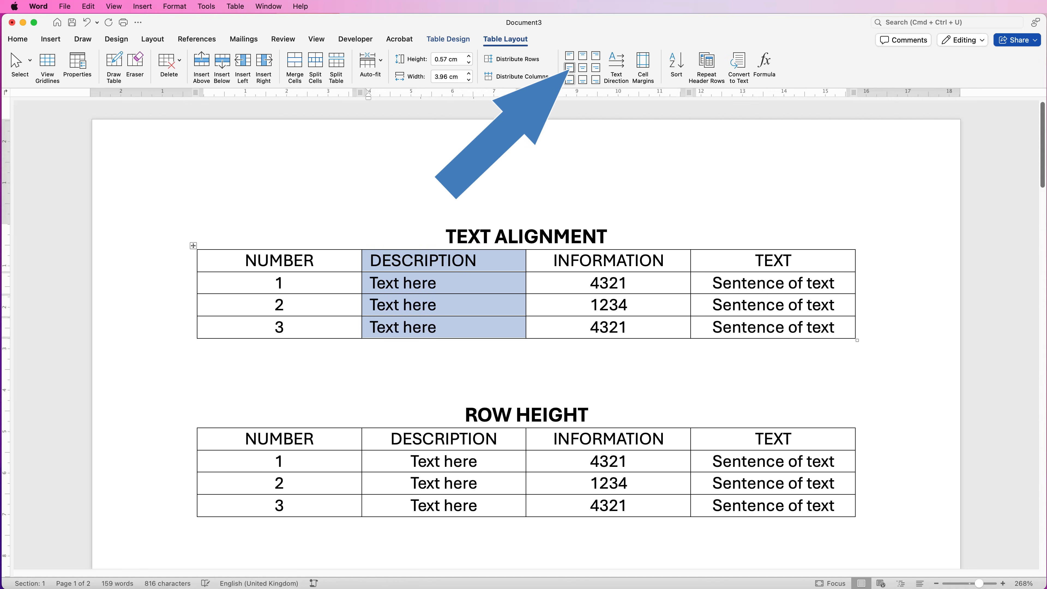
click(477, 260)
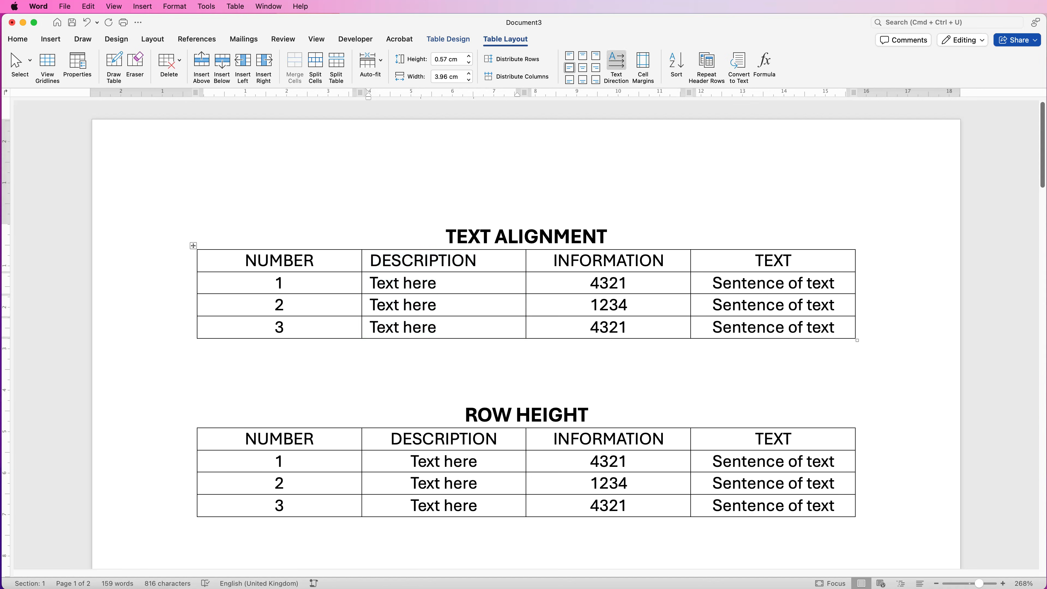
click(582, 68)
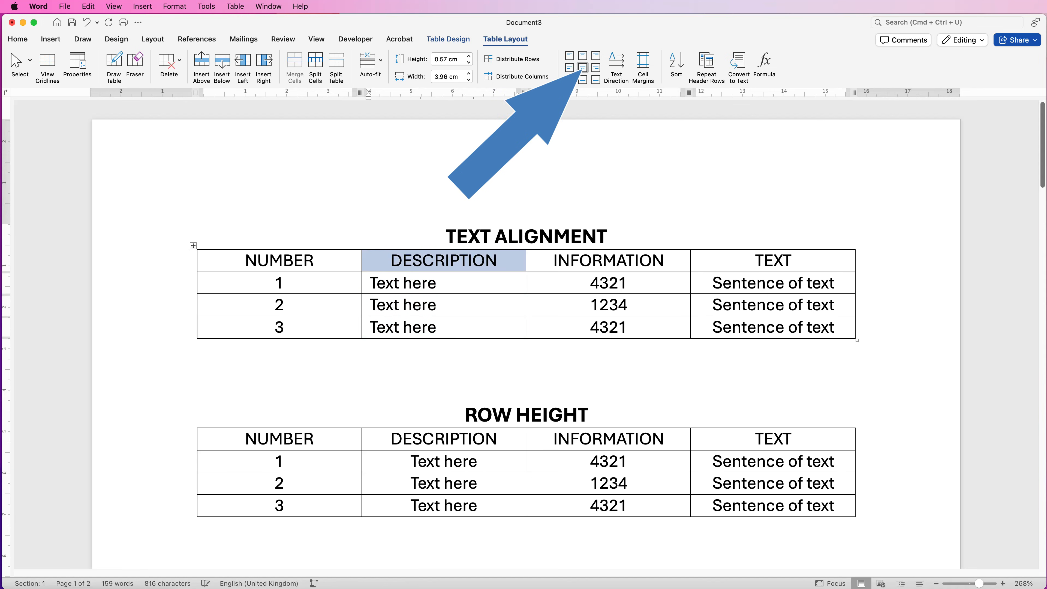
- Try centre-right alignment on the three values under INFORMATION in the Text Alignment table, and return them to centred
drag(609, 327, 608, 283)
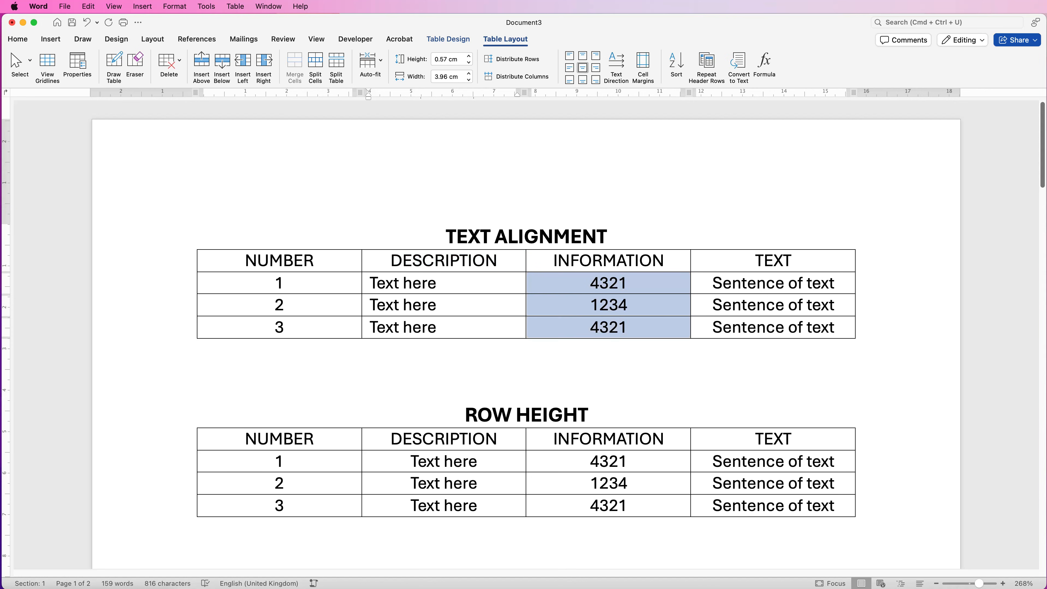
click(596, 67)
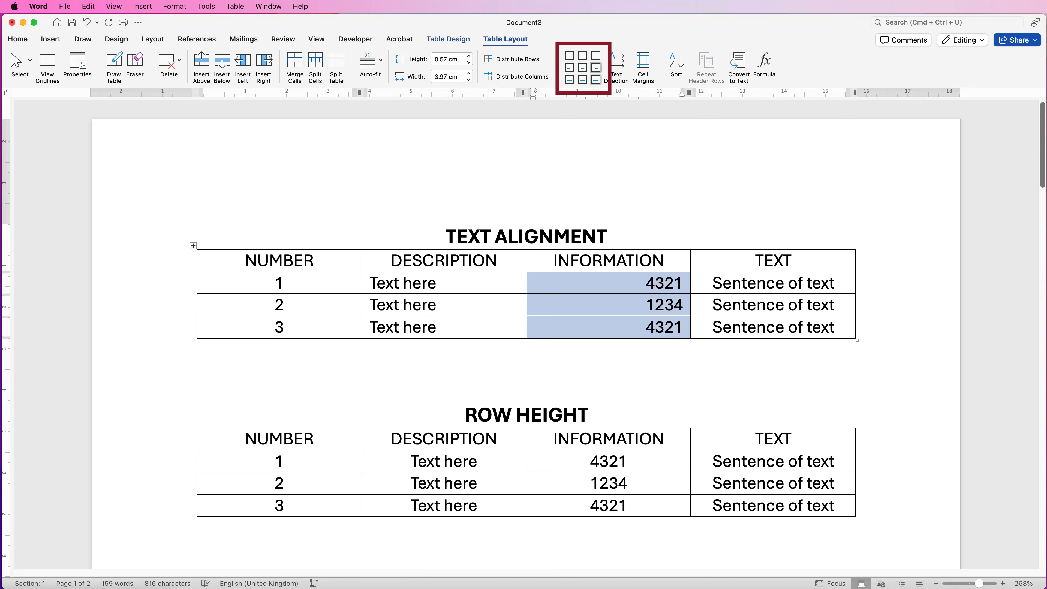
key(super+e)
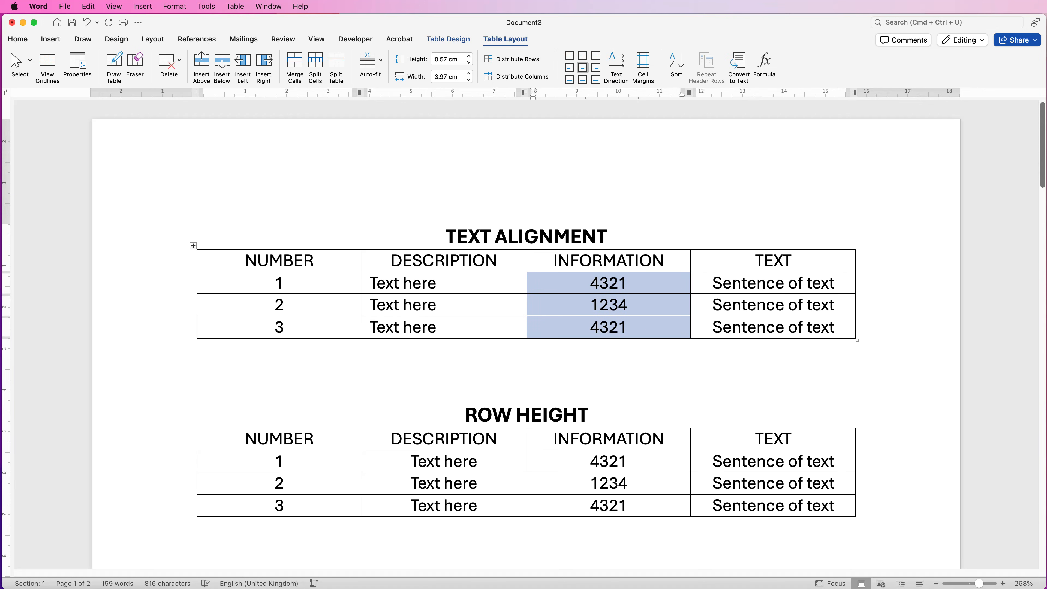
- Select the entire Row Height table and reduce its row height to 0.5 cm
scroll(524, 330, down, 5)
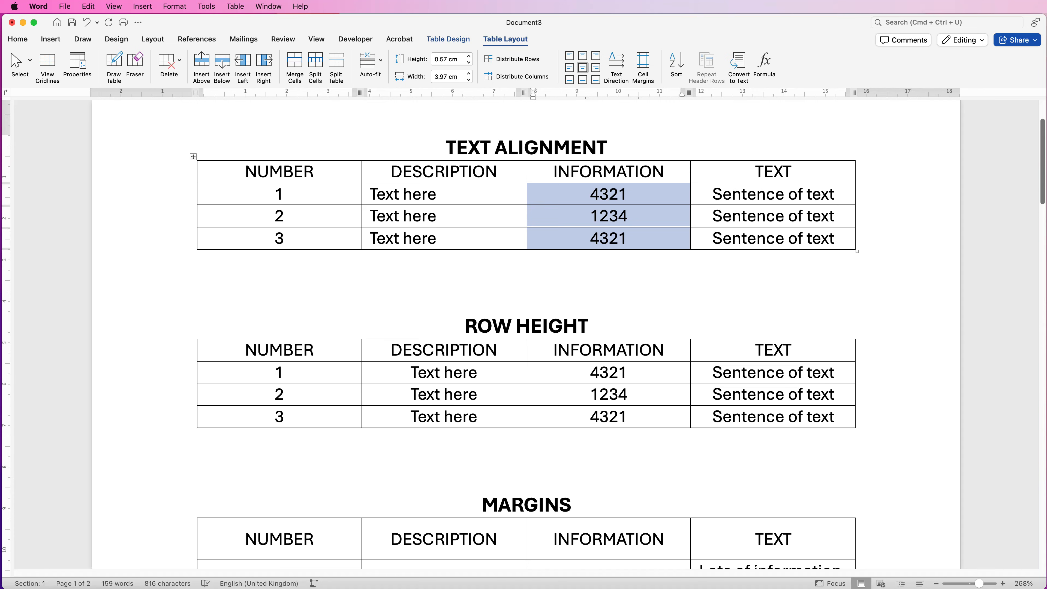
click(245, 350)
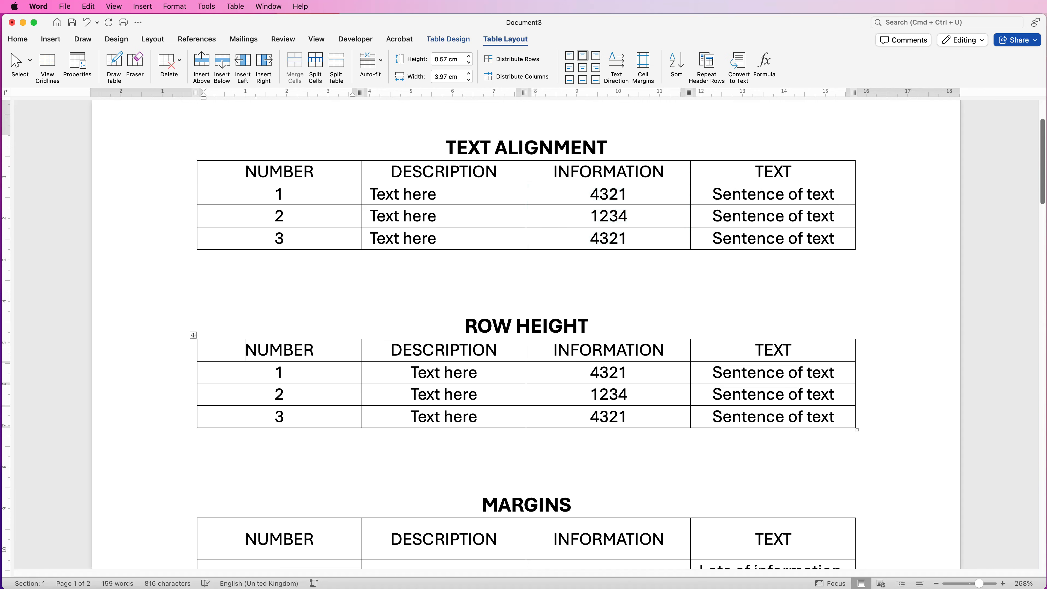
click(194, 335)
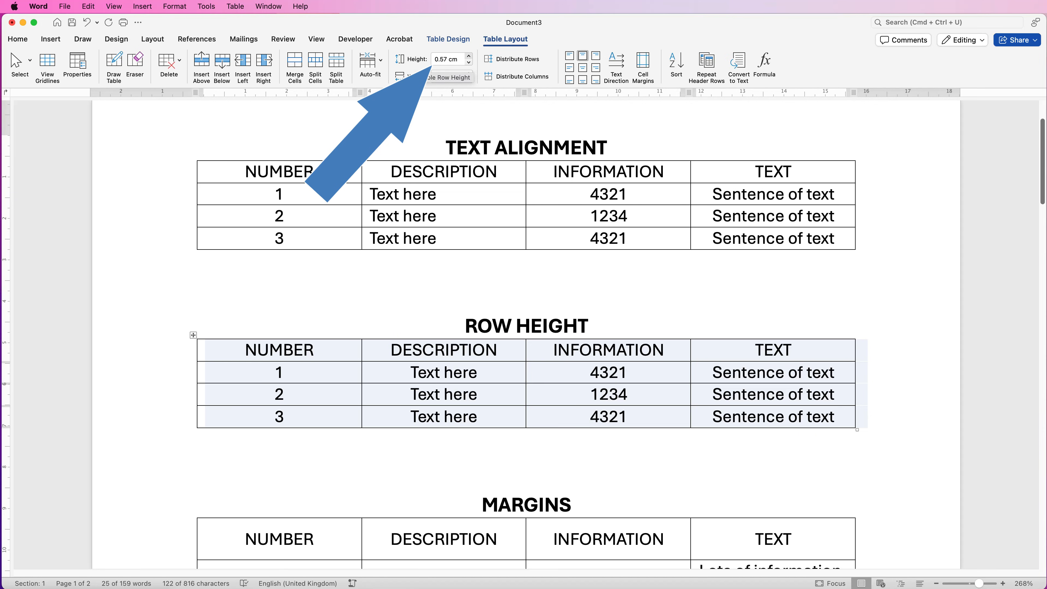
click(469, 61)
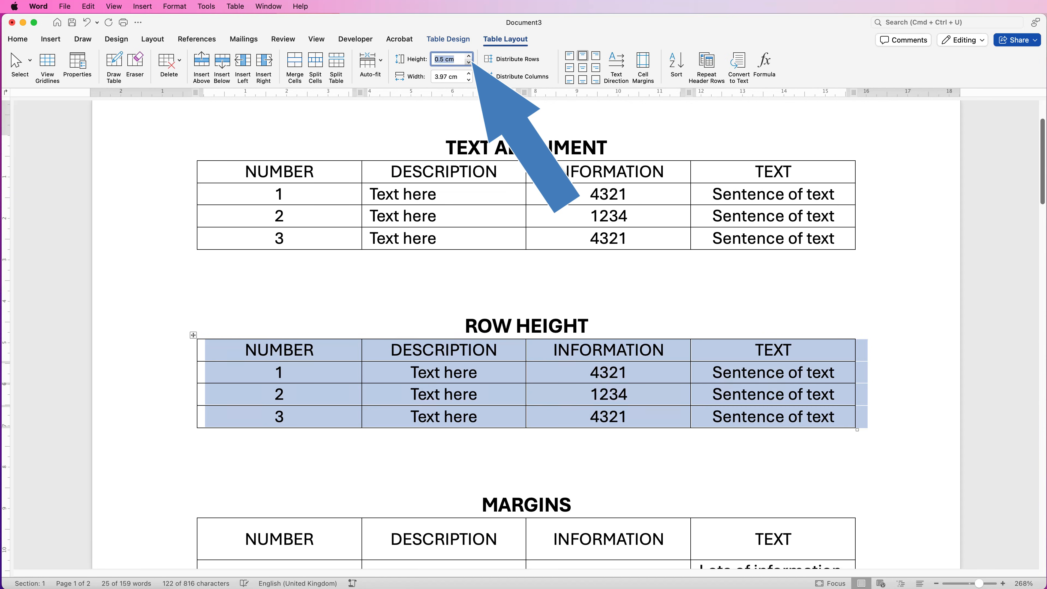
click(469, 62)
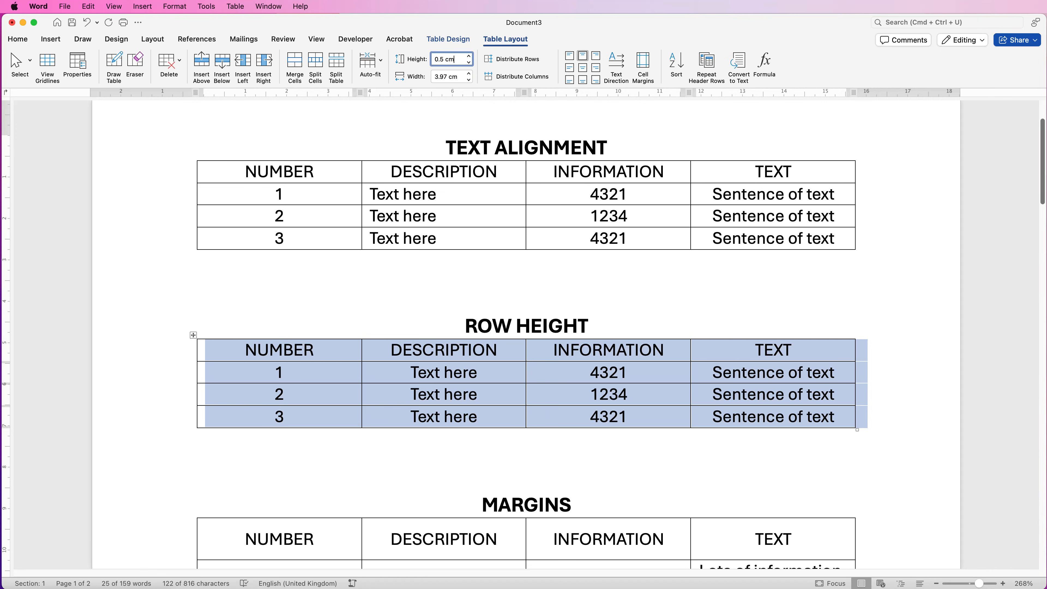
- Set the row height of the selected Row Height table to 1 cm
key(shift+Left)
key(shift+Left)
key(shift+Left)
key(shift+Left)
key(shift+Left)
key(shift+Left)
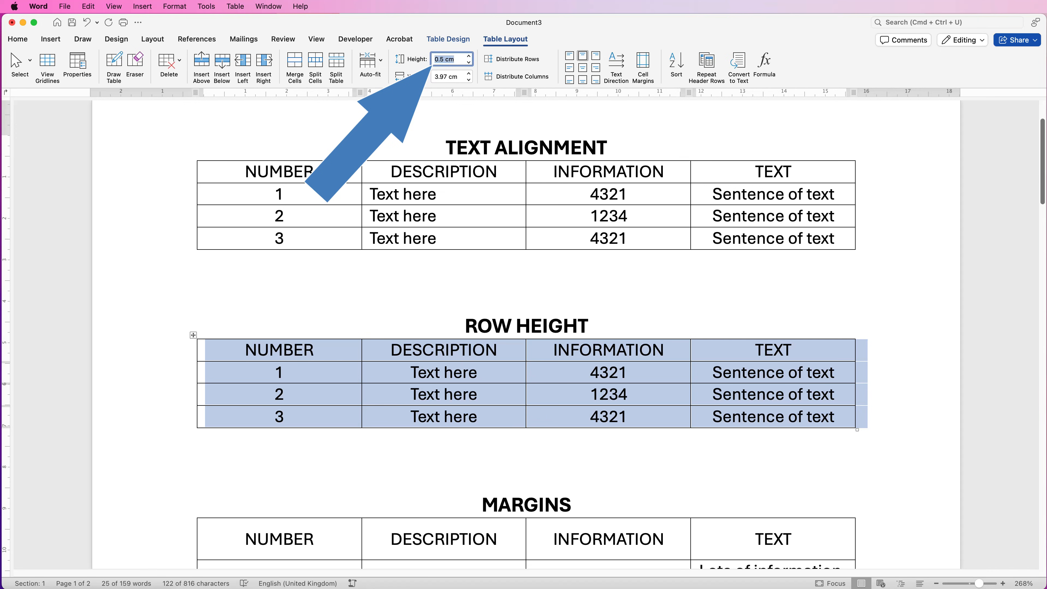
text(1)
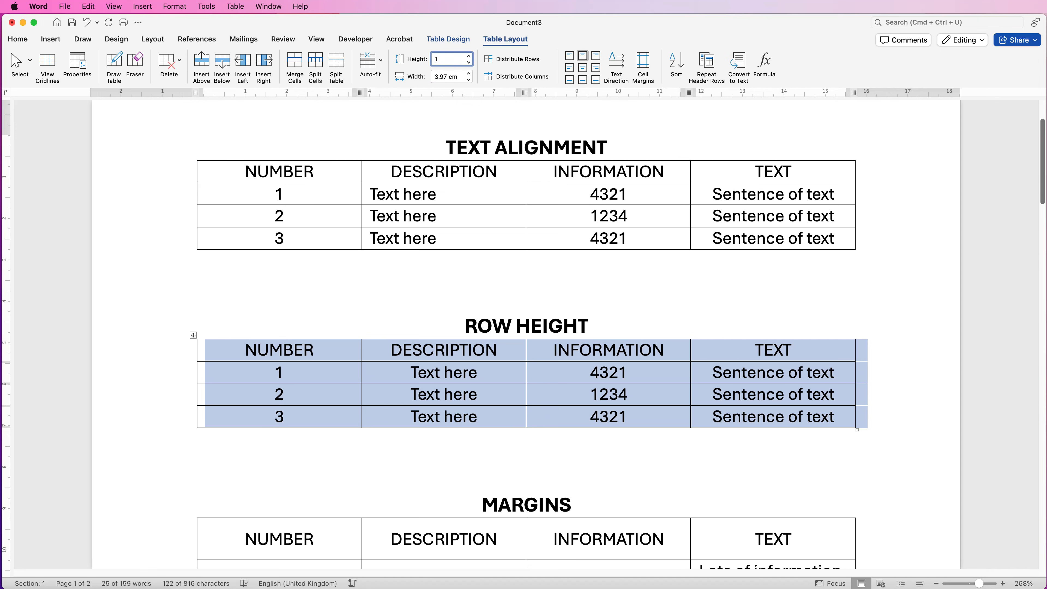
key(Return)
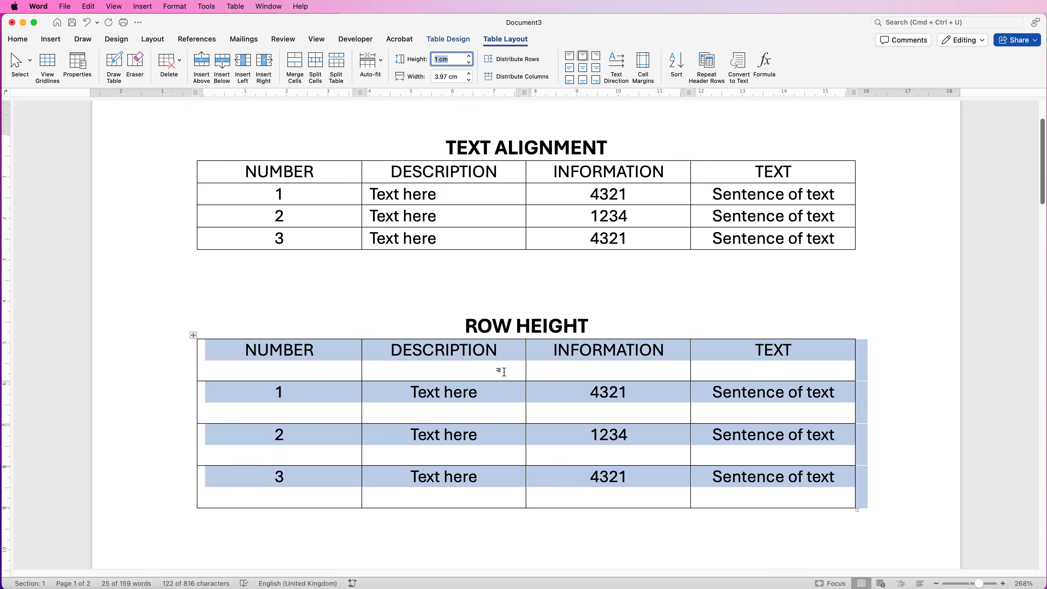
- Align all text in the Row Height table to the centre of its cells, and deselect the table
click(501, 373)
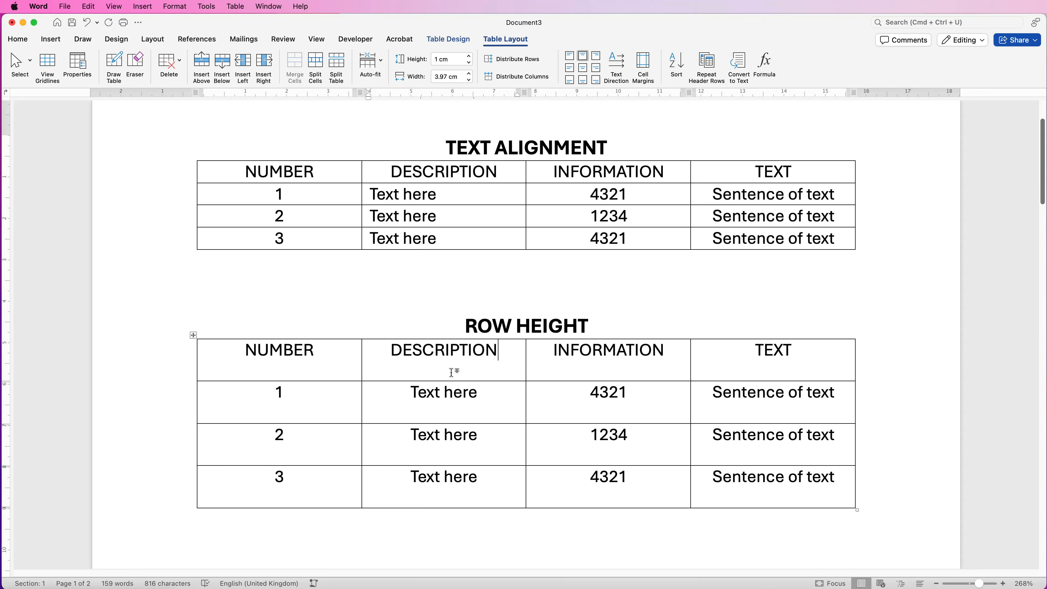
click(193, 335)
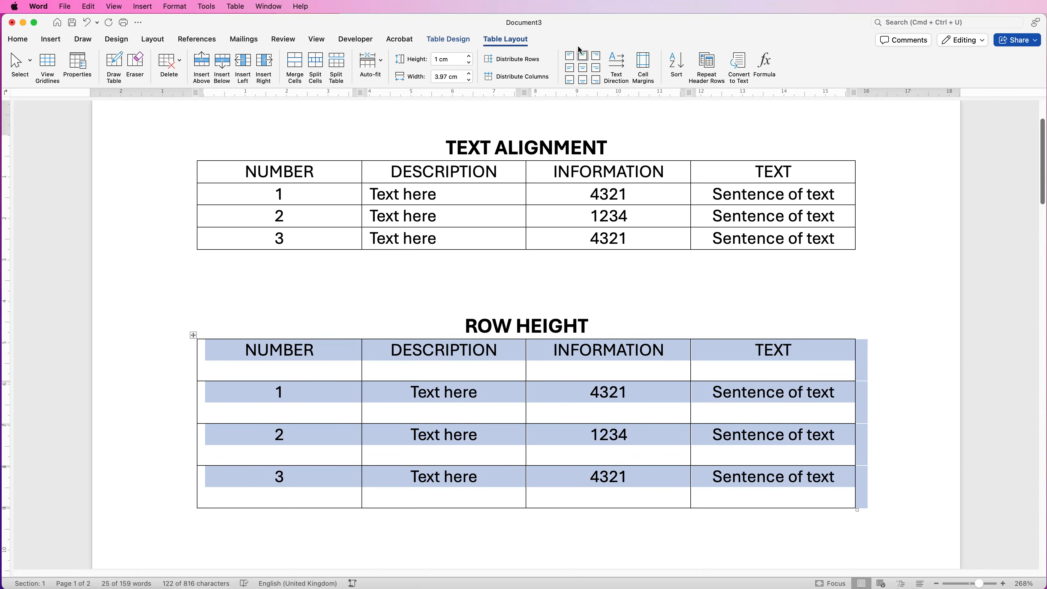
click(584, 68)
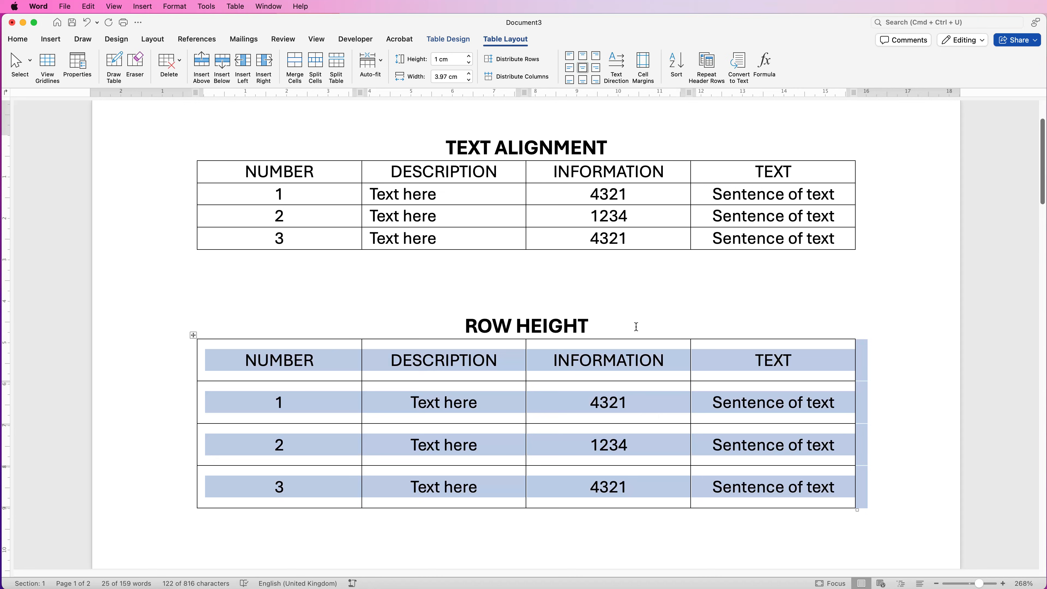
click(638, 326)
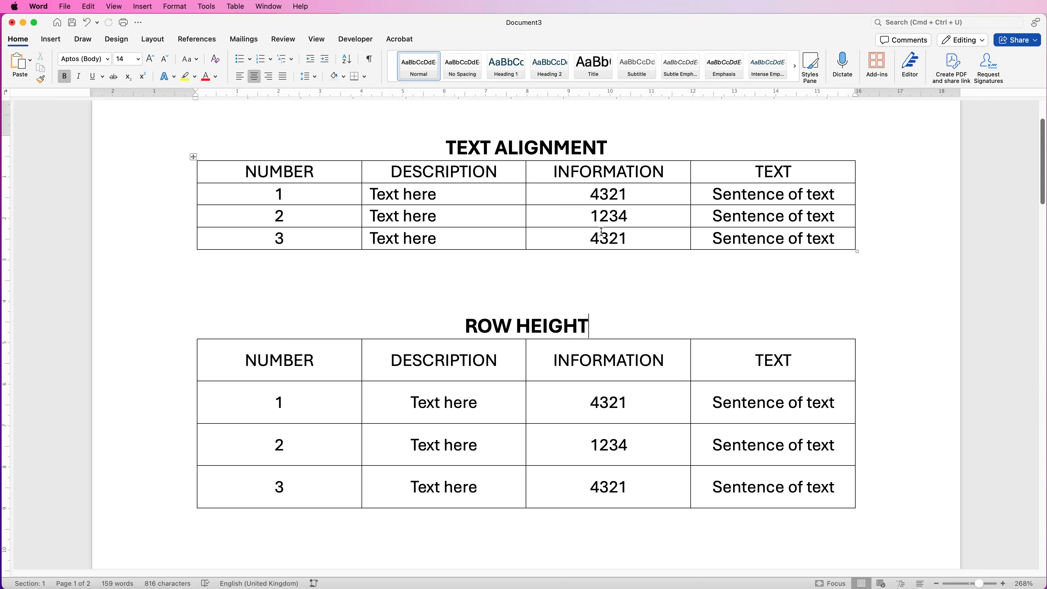
- Set the default top and bottom cell margins of the Margins table to 0.1 cm
scroll(509, 241, down, 10)
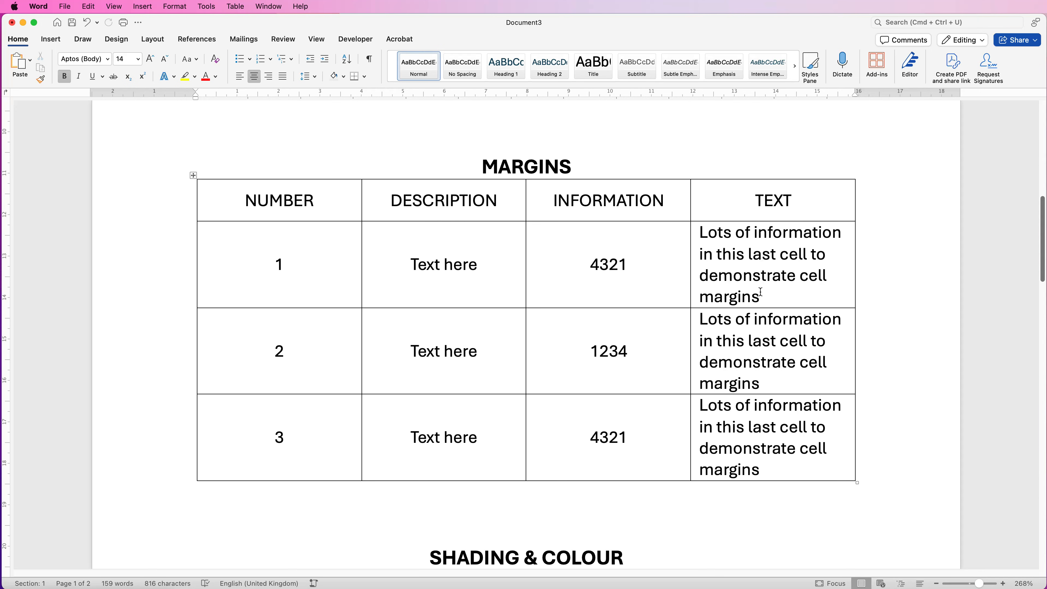
click(780, 298)
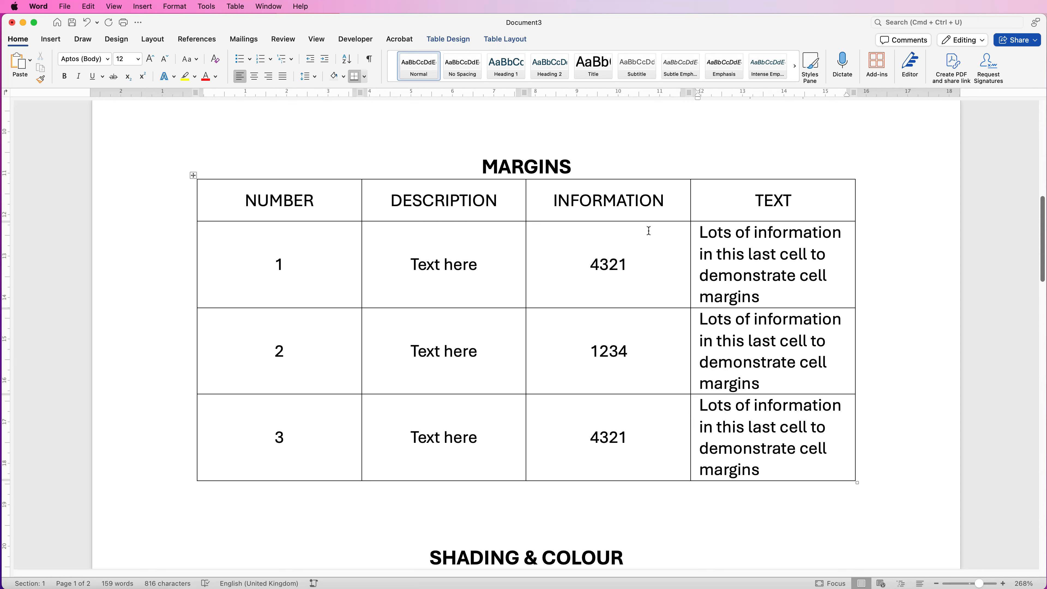
right_click(707, 257)
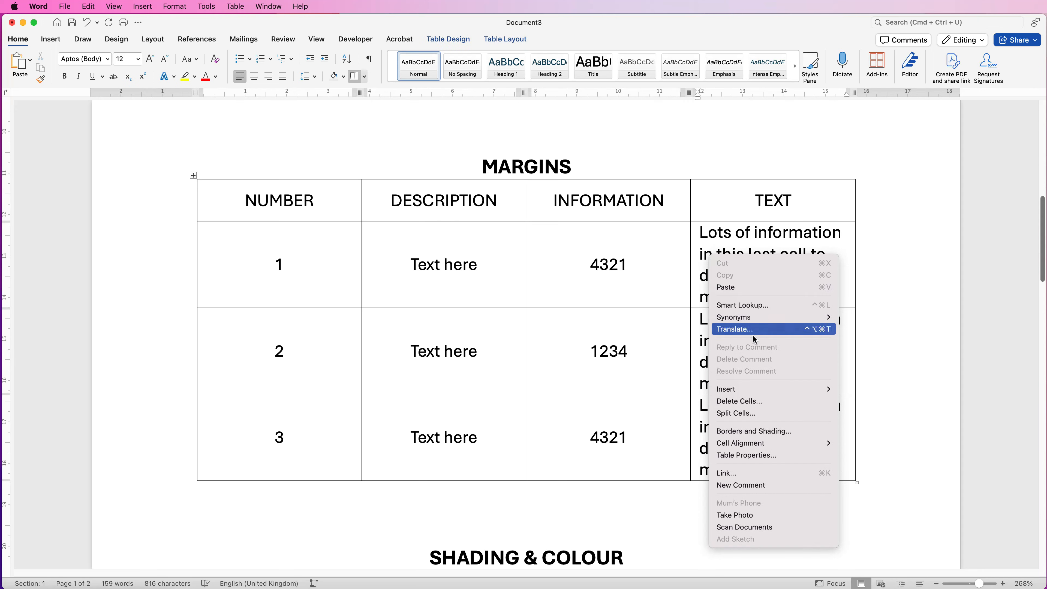
click(761, 455)
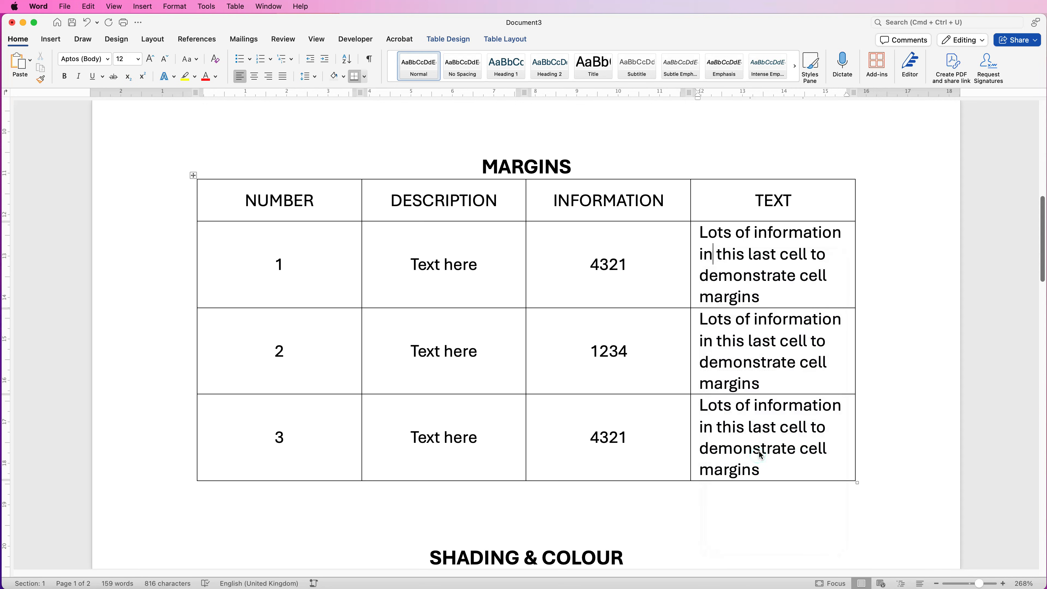
click(691, 359)
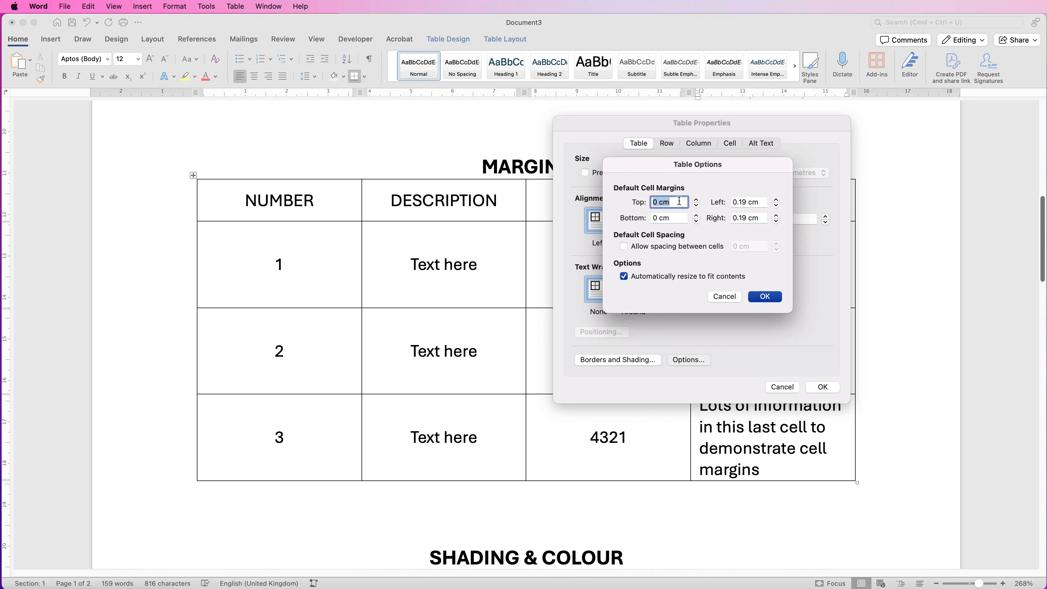
text(.1)
key(Tab)
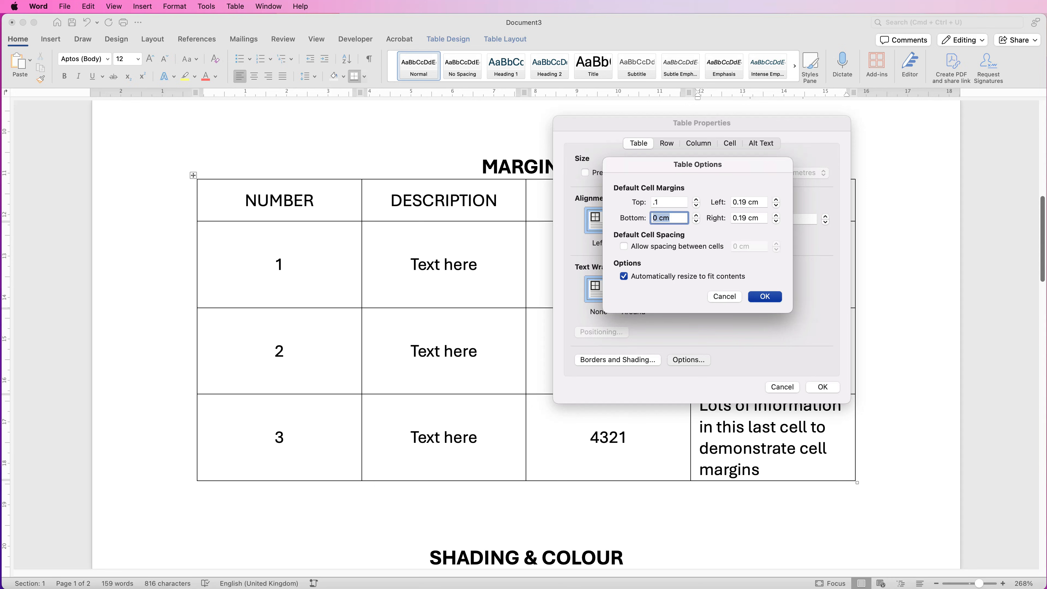
text(.1)
key(Return)
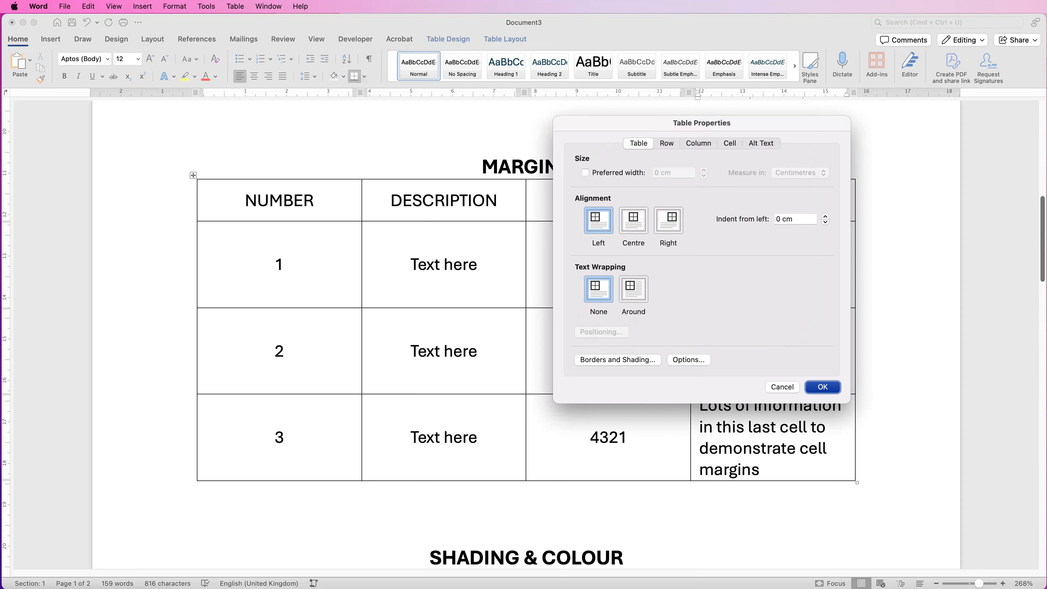
key(Return)
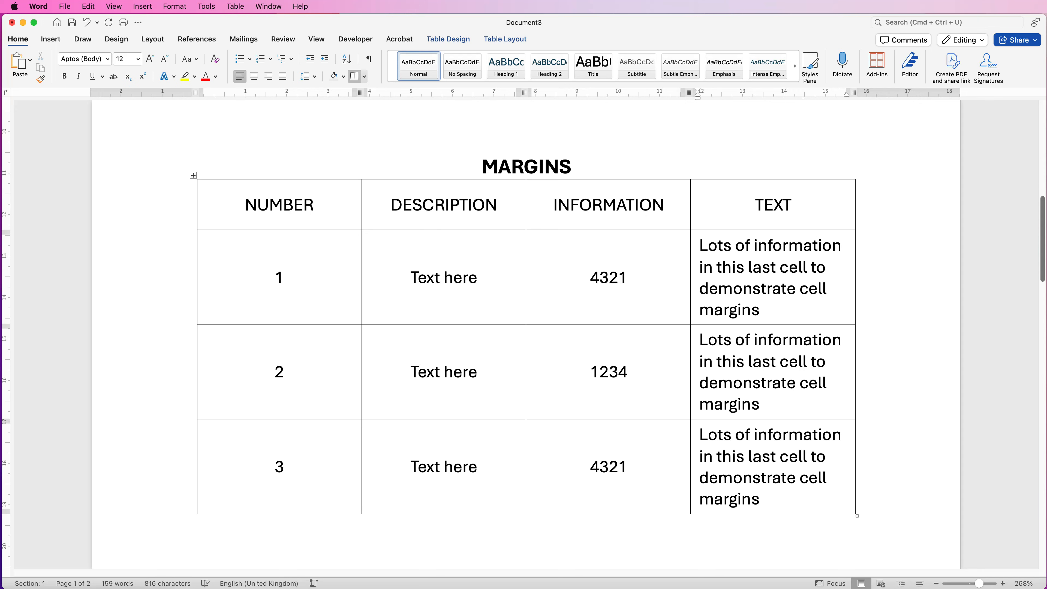
- Set the default top and bottom cell margins of the Margins table to 1 cm and review the table's spacing
right_click(770, 358)
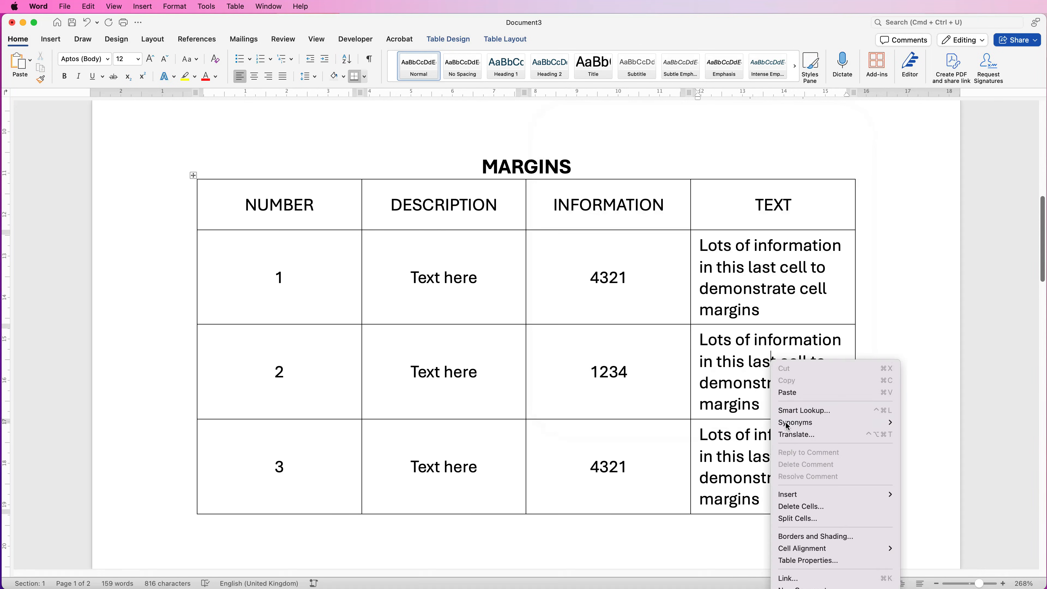
click(803, 560)
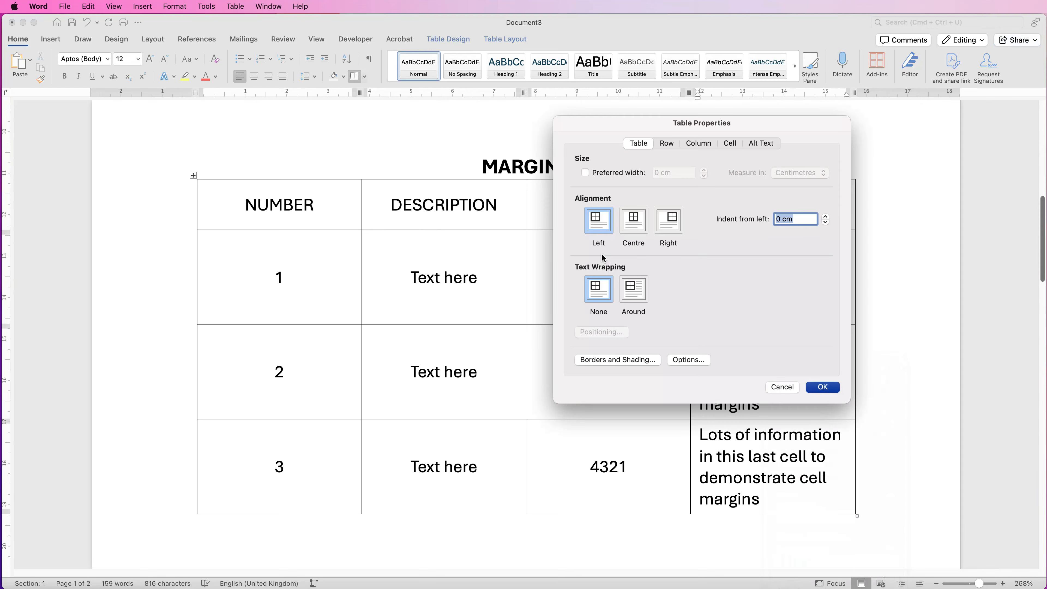
click(676, 361)
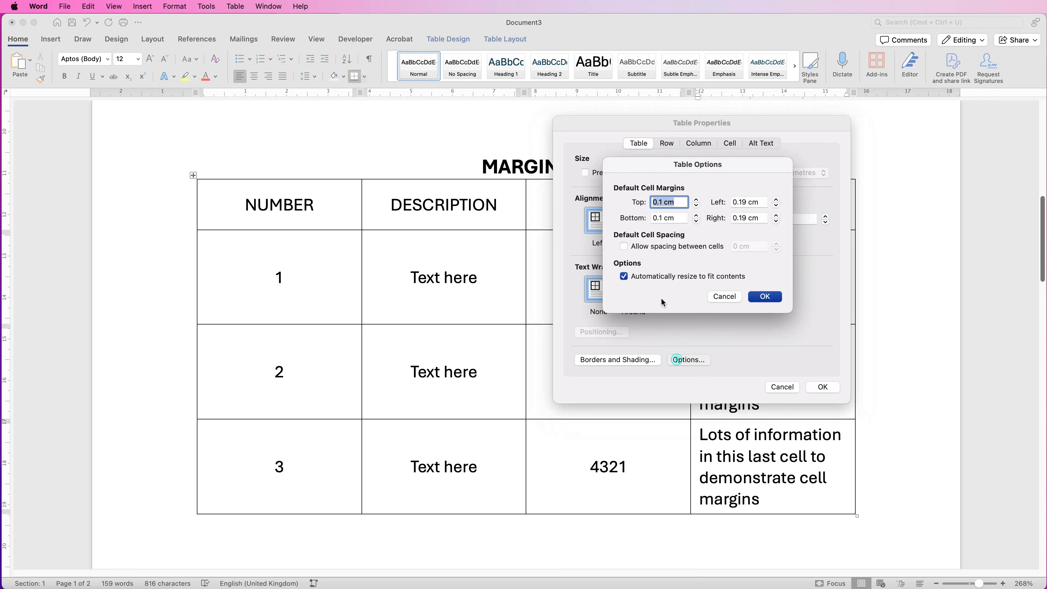
text(1)
key(Tab)
text(1)
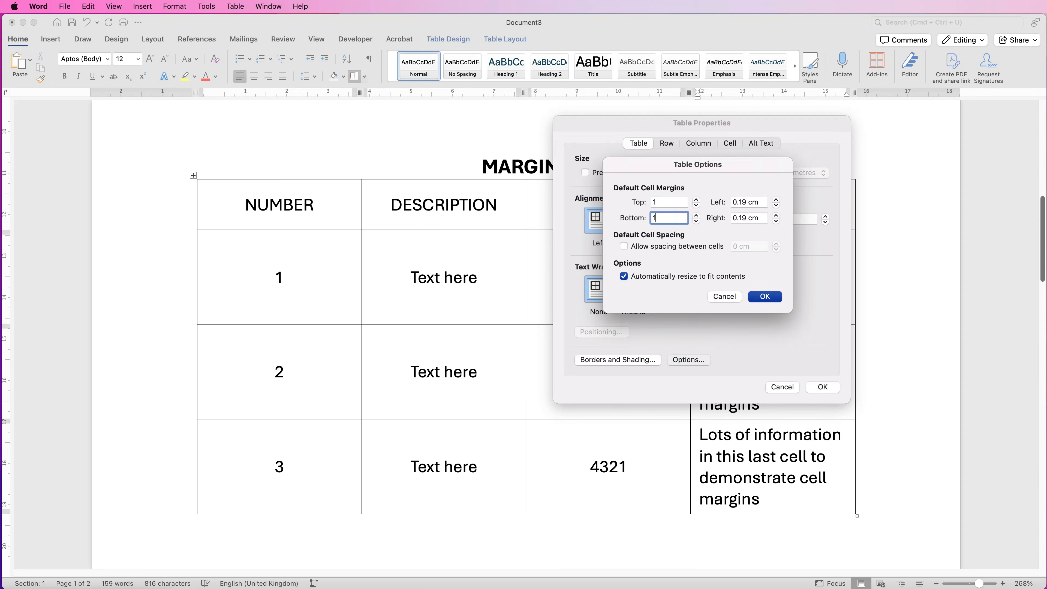
key(Return)
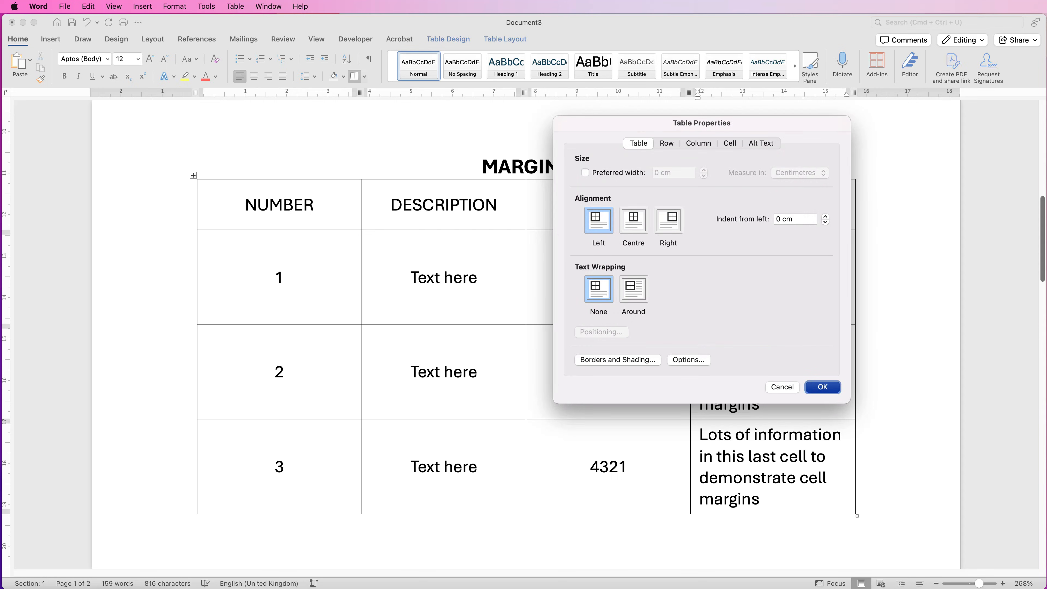
key(Return)
scroll(526, 335, down, 10)
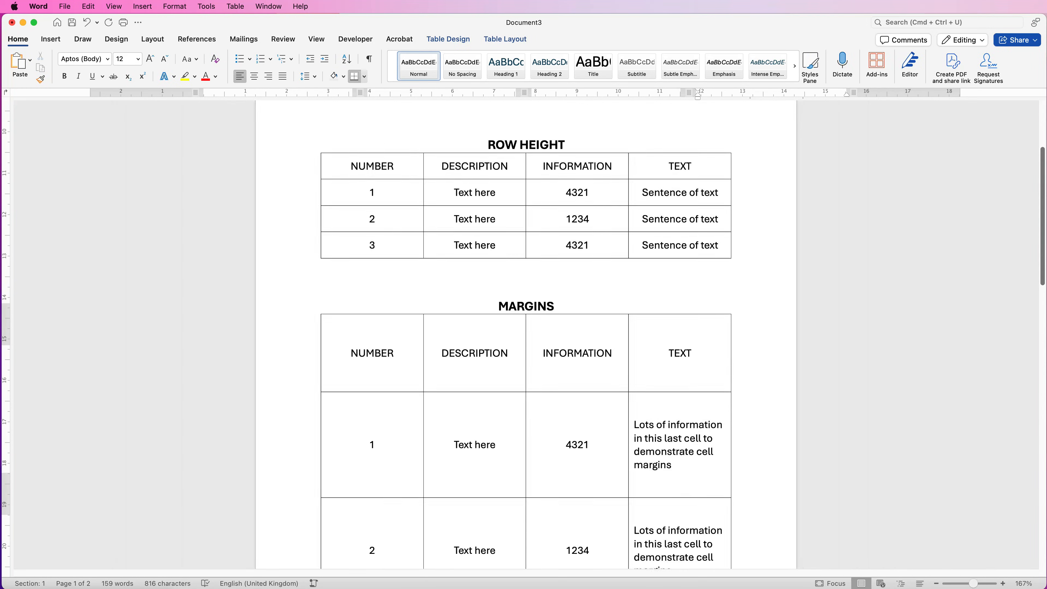
scroll(526, 335, down, 10)
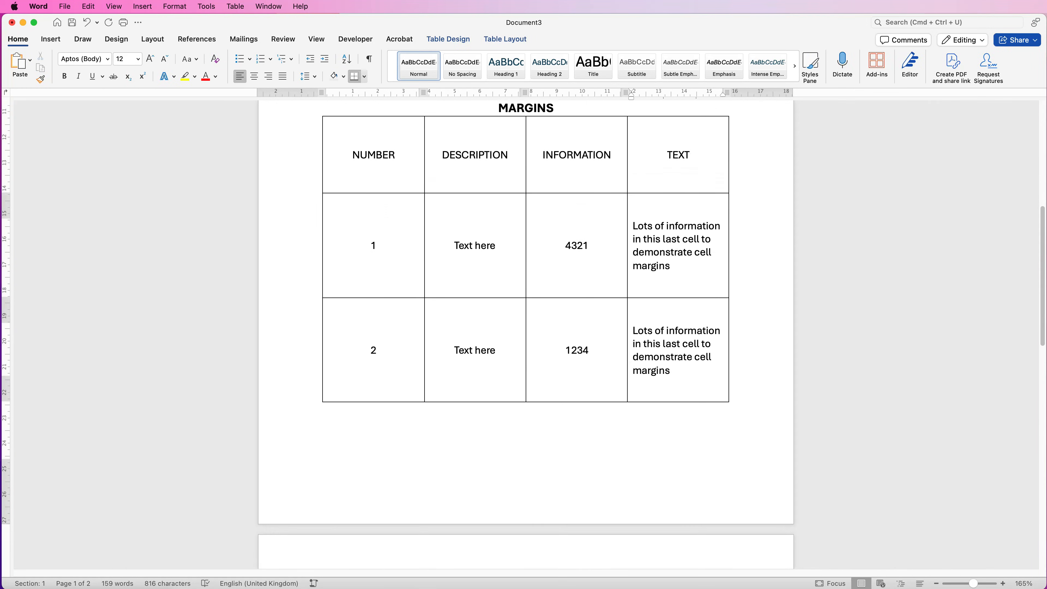
scroll(678, 347, up, 5)
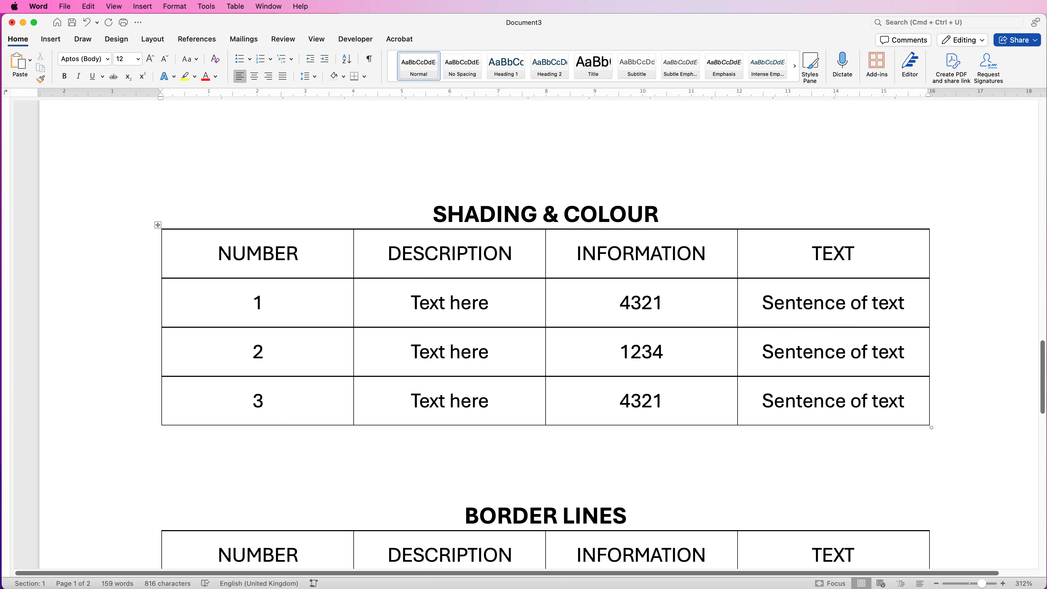
- Shade the header row of the Shading & Colour table with a custom light blue, and reapply it from the recent colours
click(634, 253)
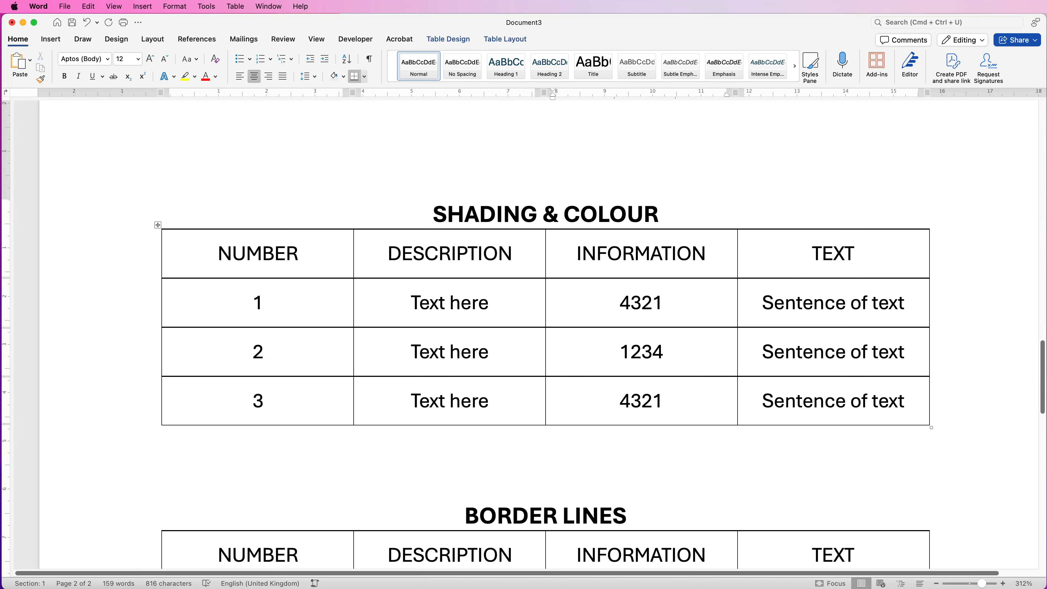
shift+click(816, 253)
shift+click(449, 253)
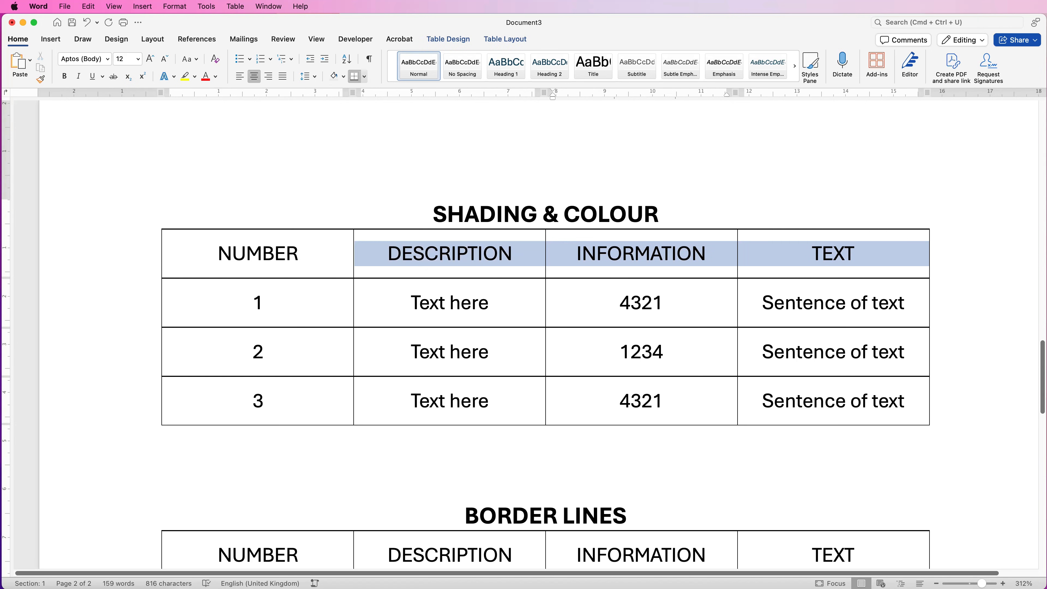
shift+click(258, 253)
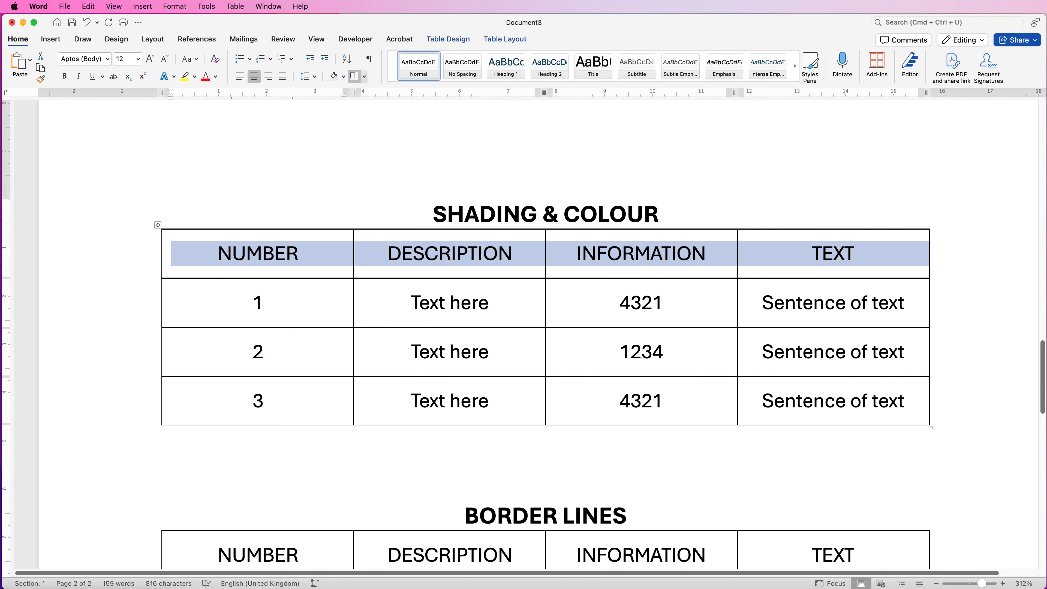
click(448, 39)
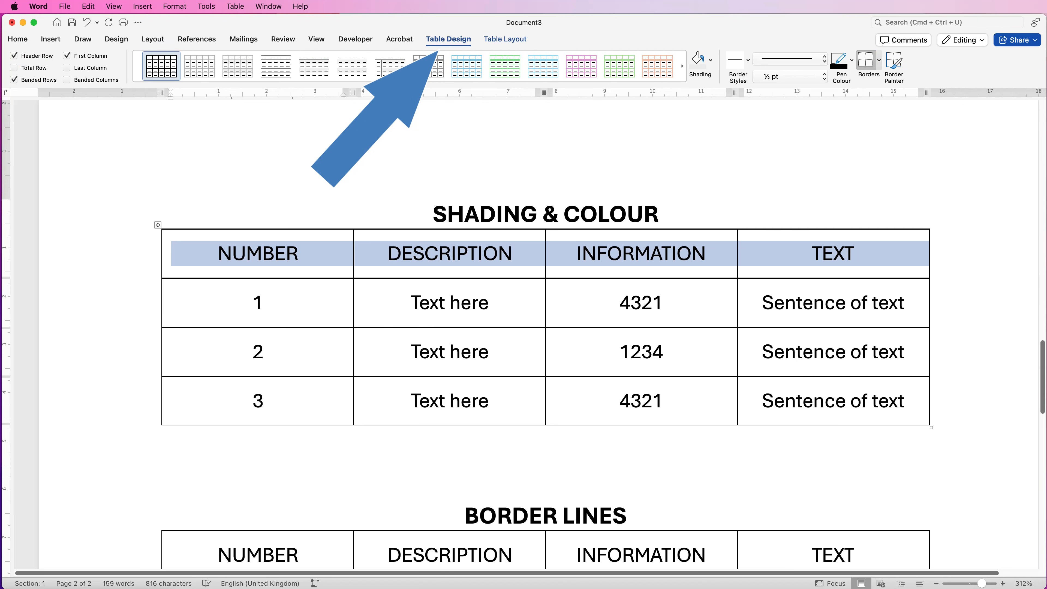
click(710, 60)
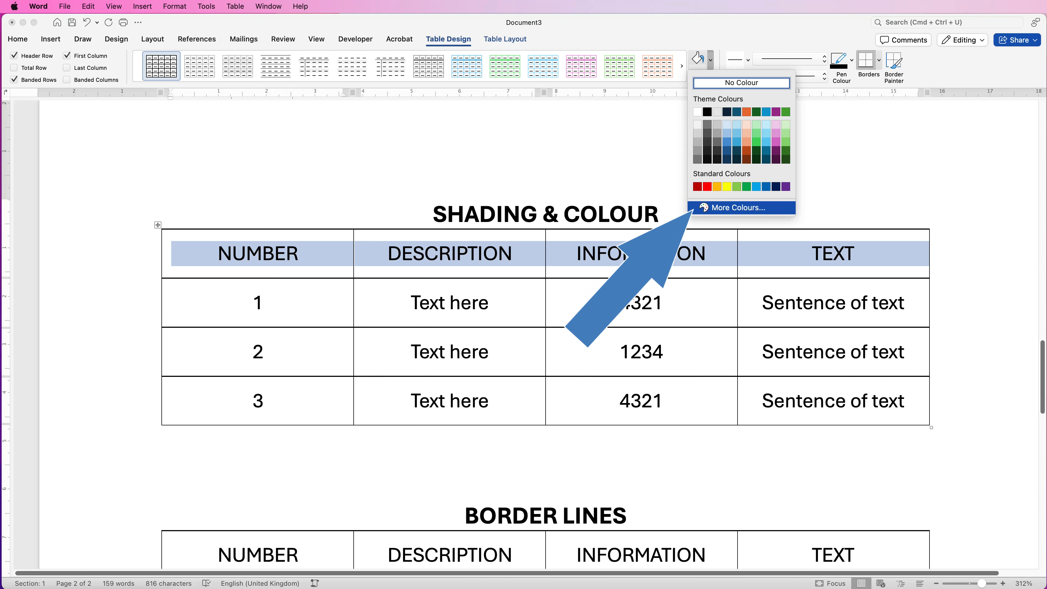
click(734, 207)
mouse_move(524, 283)
mouse_down()
mouse_move(496, 284)
mouse_move(479, 313)
mouse_move(482, 330)
mouse_move(500, 331)
mouse_move(491, 320)
mouse_up()
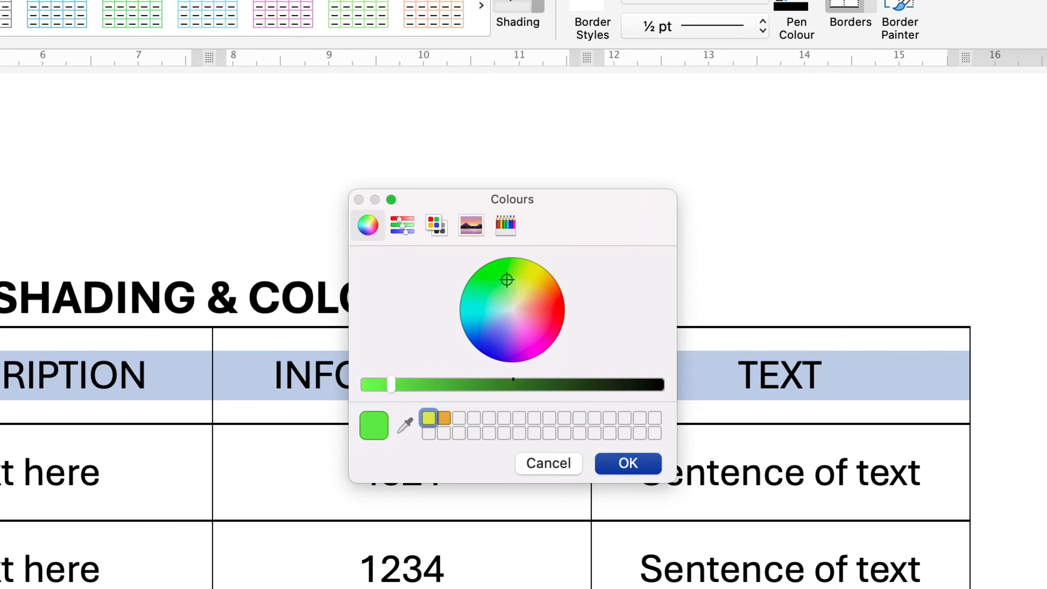
mouse_move(391, 385)
mouse_down()
mouse_move(479, 384)
mouse_move(363, 385)
mouse_move(396, 384)
mouse_up()
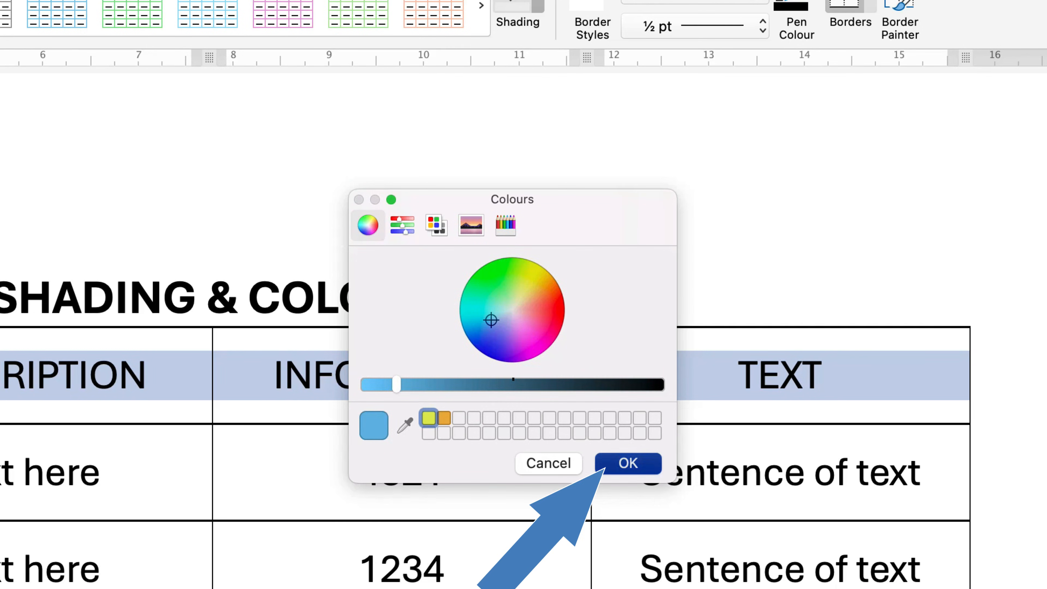
key(Return)
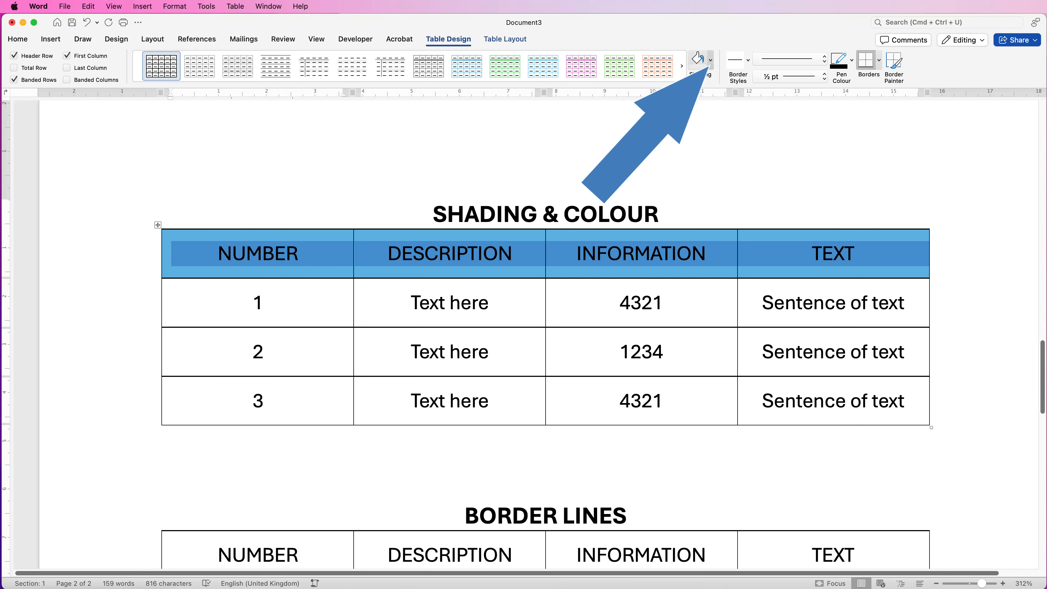
click(710, 60)
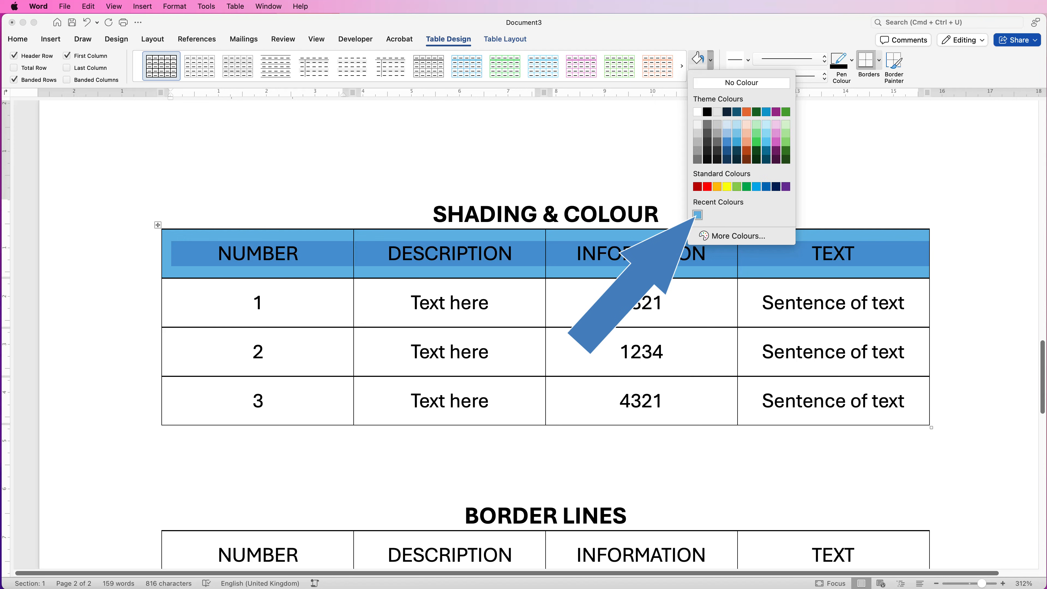
click(697, 215)
- Highlight the value 4321 in row 1 of the Shading & Colour table in red
click(663, 302)
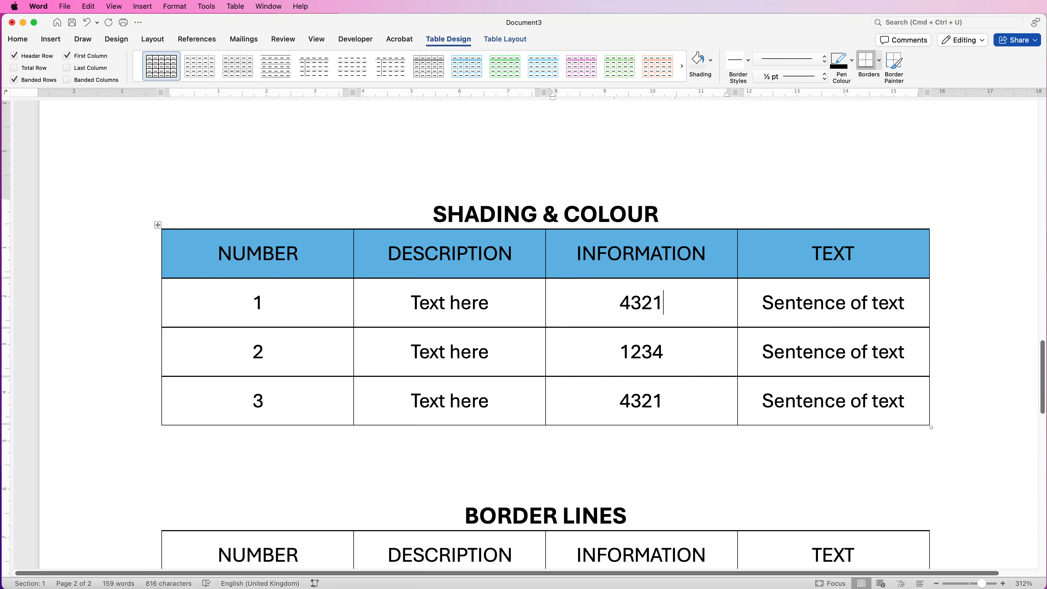
key(shift+Left)
key(shift+Left)
key(shift+Left)
key(shift+Left)
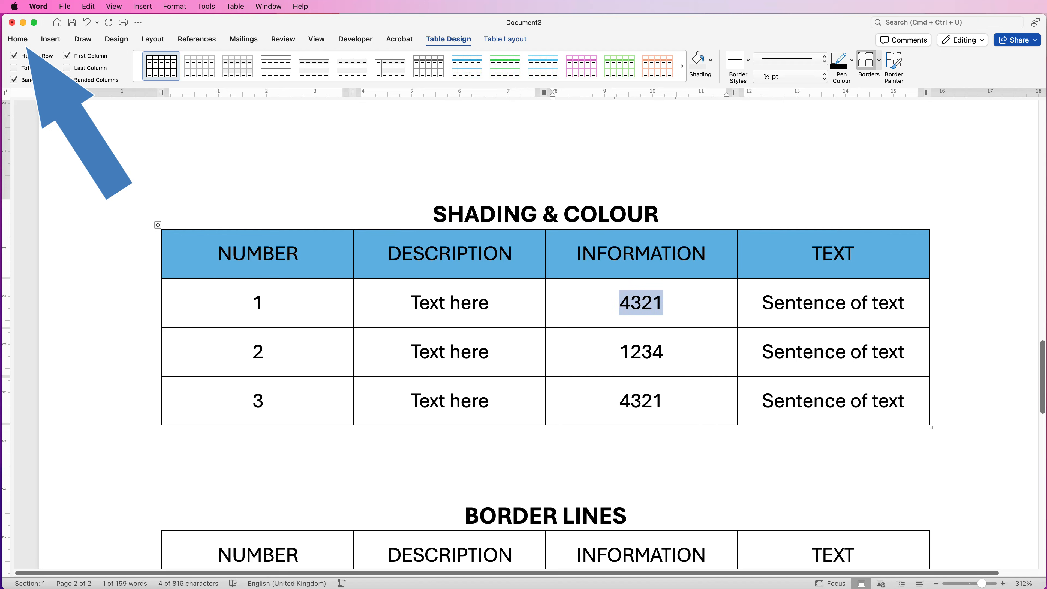
click(18, 39)
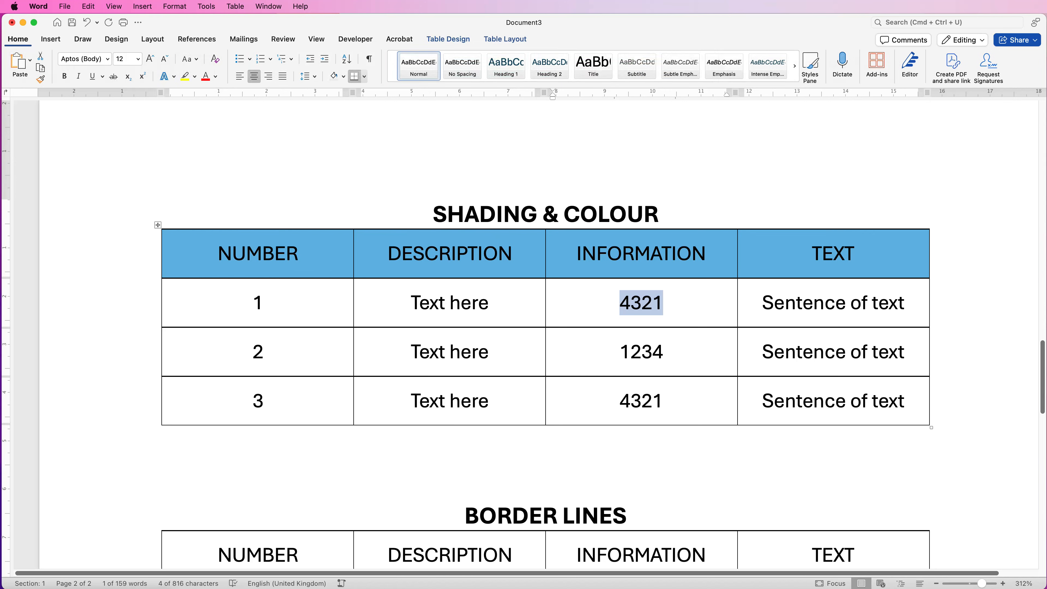
click(194, 77)
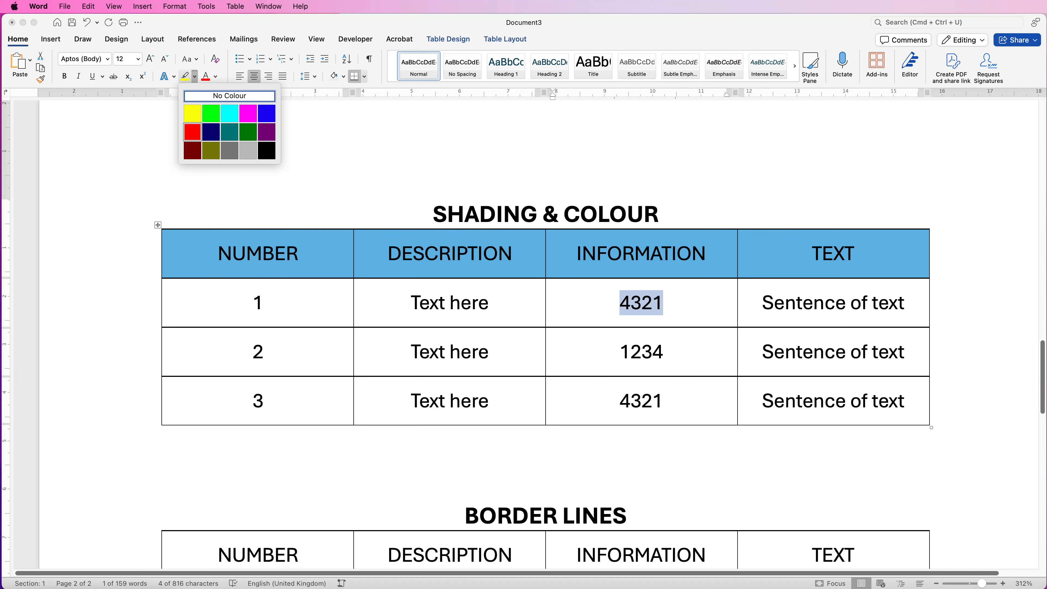
click(192, 132)
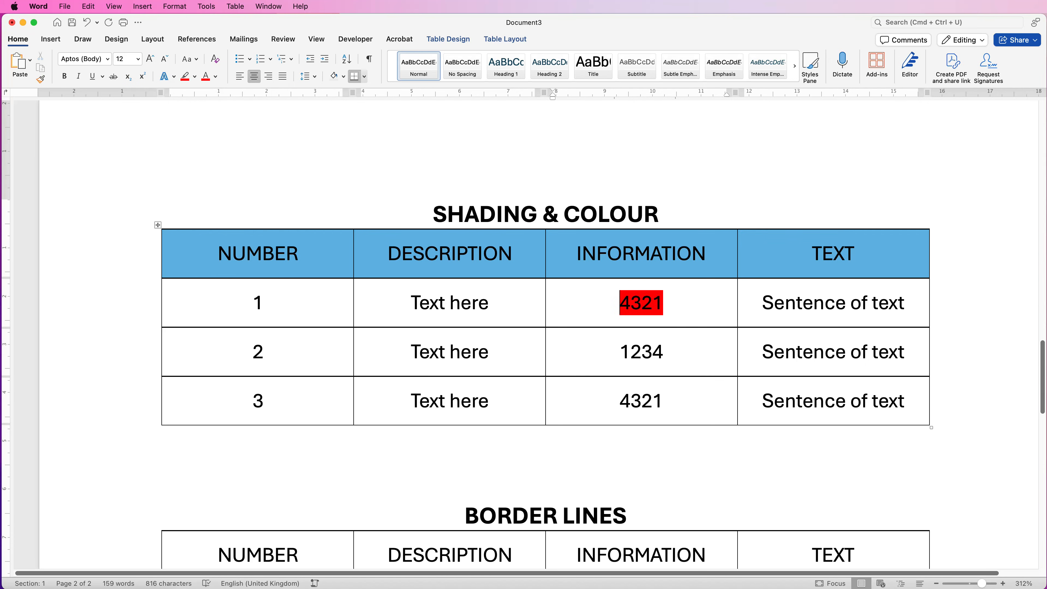
- Change the font colour of the value 1234 in row 2 of the Shading & Colour table to standard red
drag(664, 352, 619, 352)
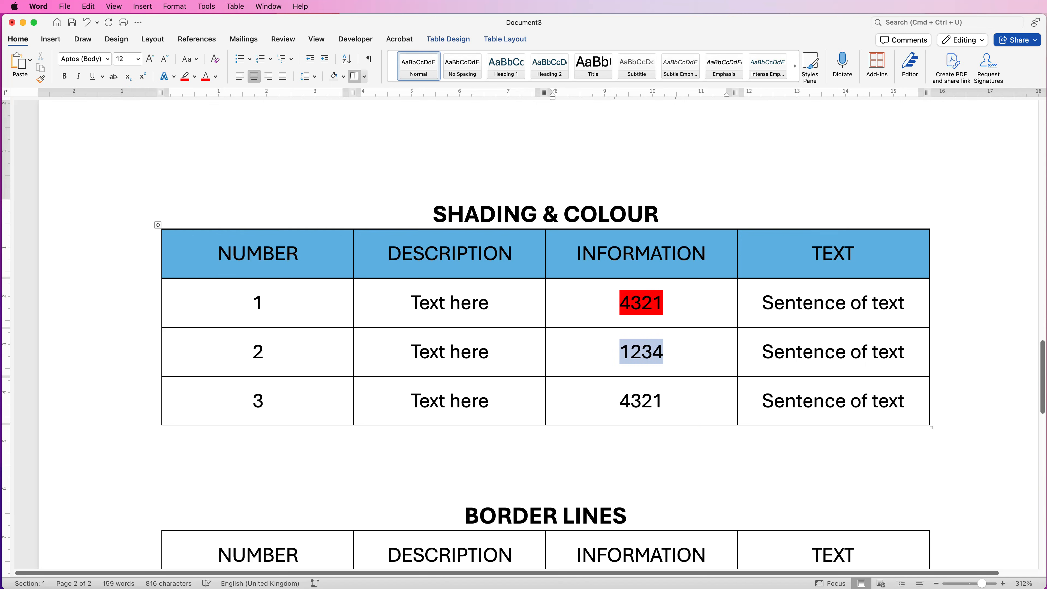
click(215, 77)
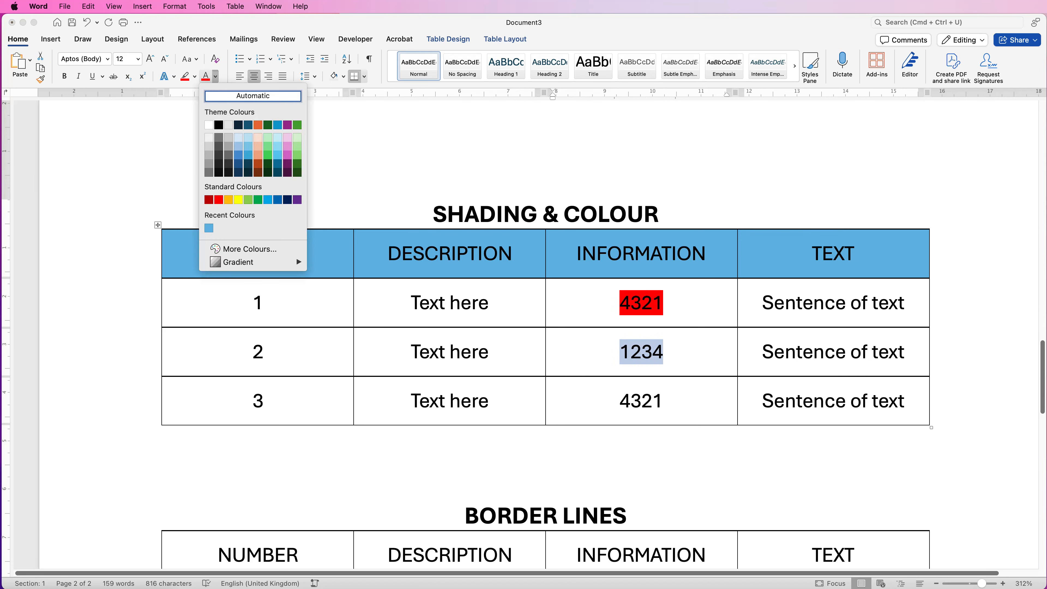
click(218, 200)
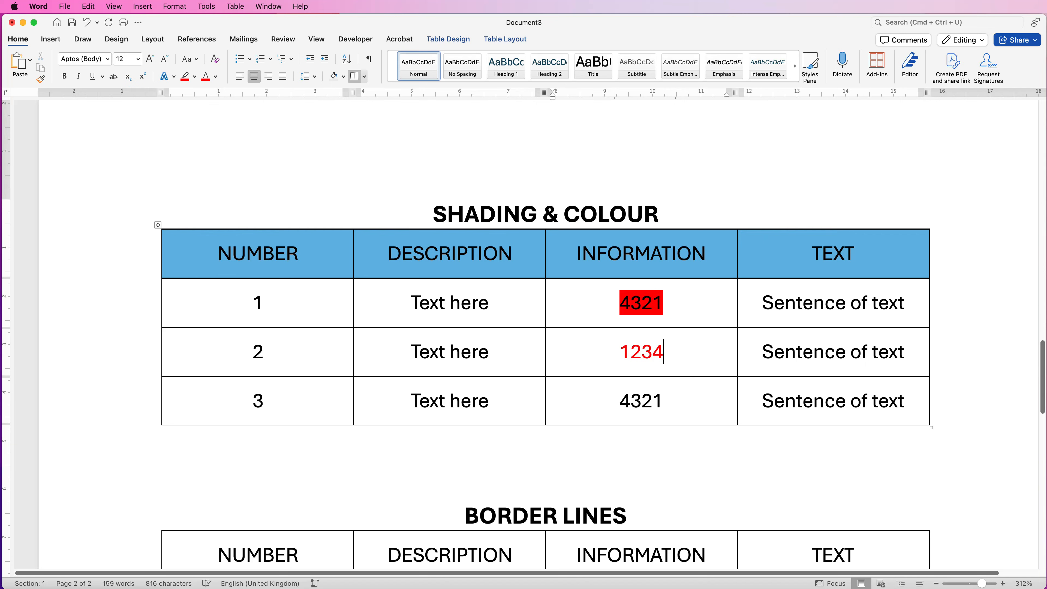
- Remove all borders from the Border Lines table and show its gridlines
scroll(523, 334, down, 10)
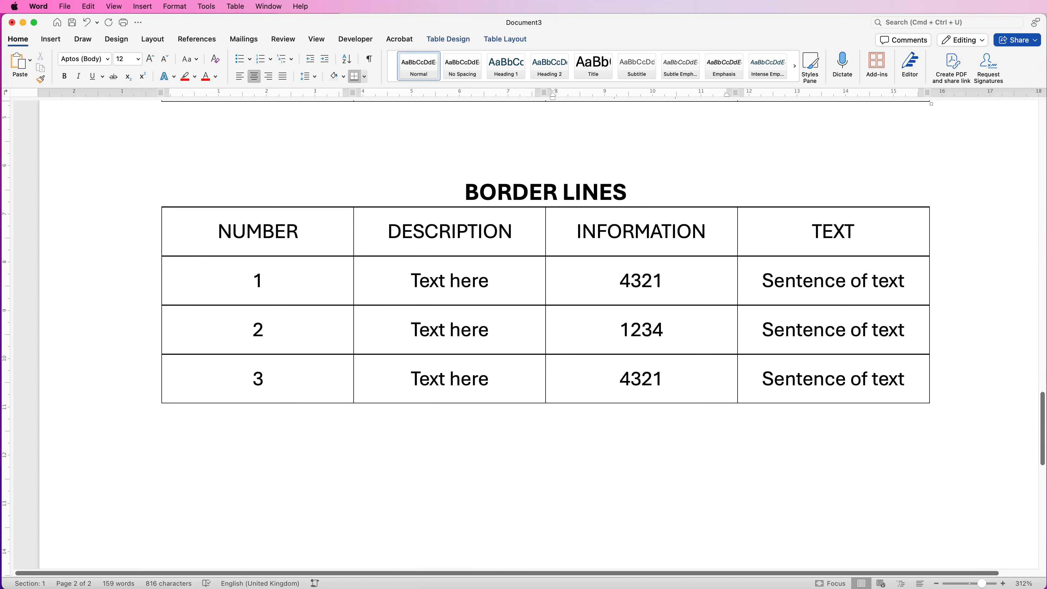
click(166, 232)
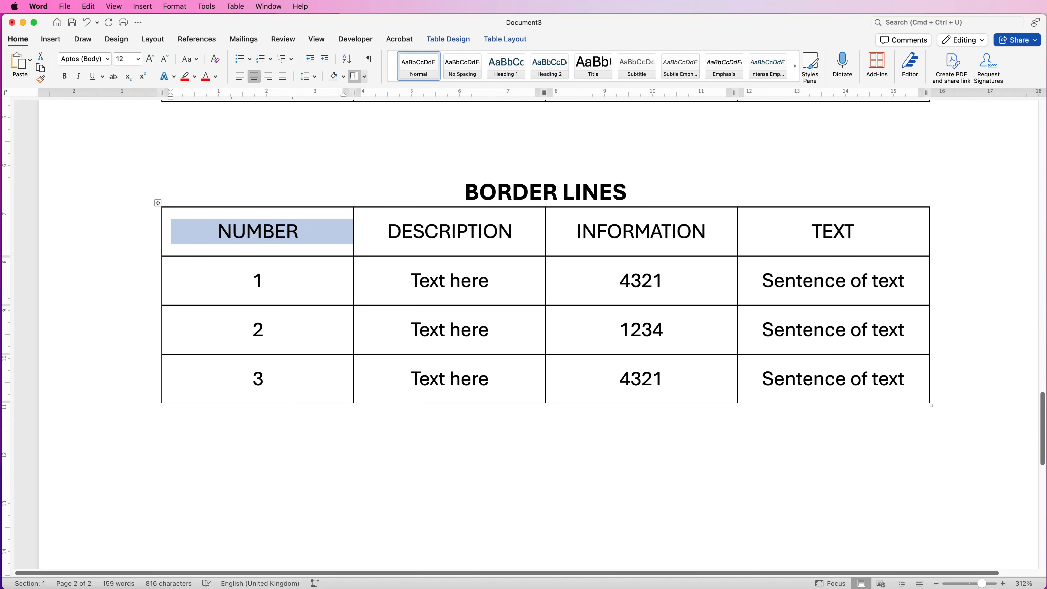
click(158, 202)
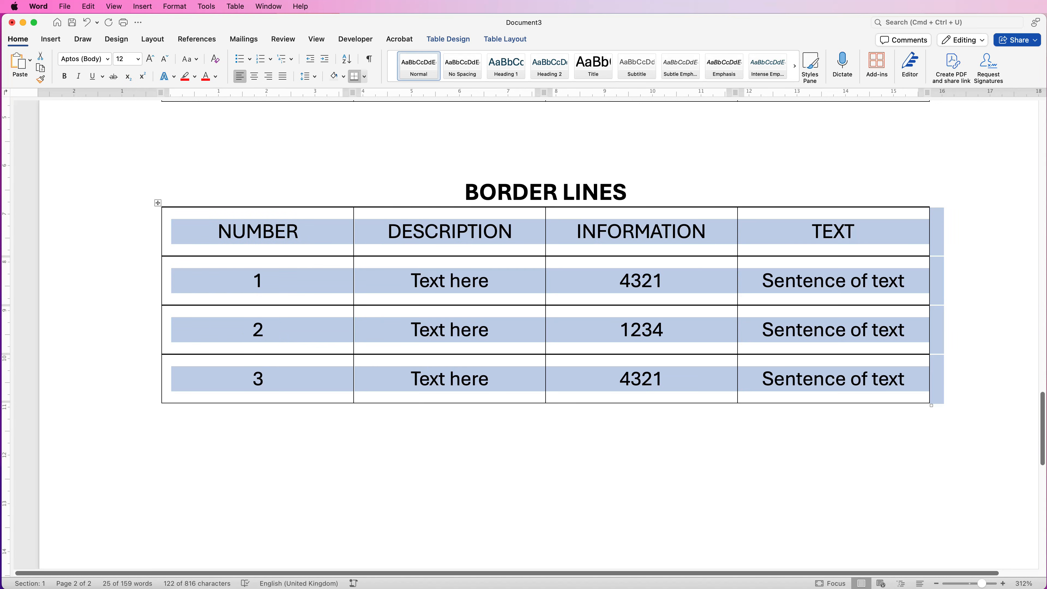
click(465, 42)
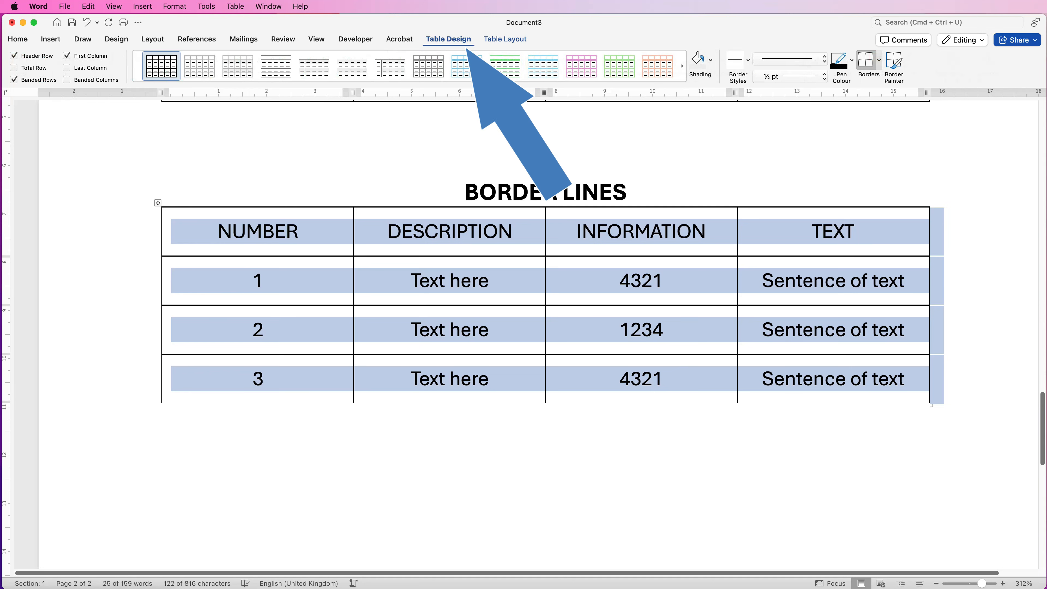
click(879, 60)
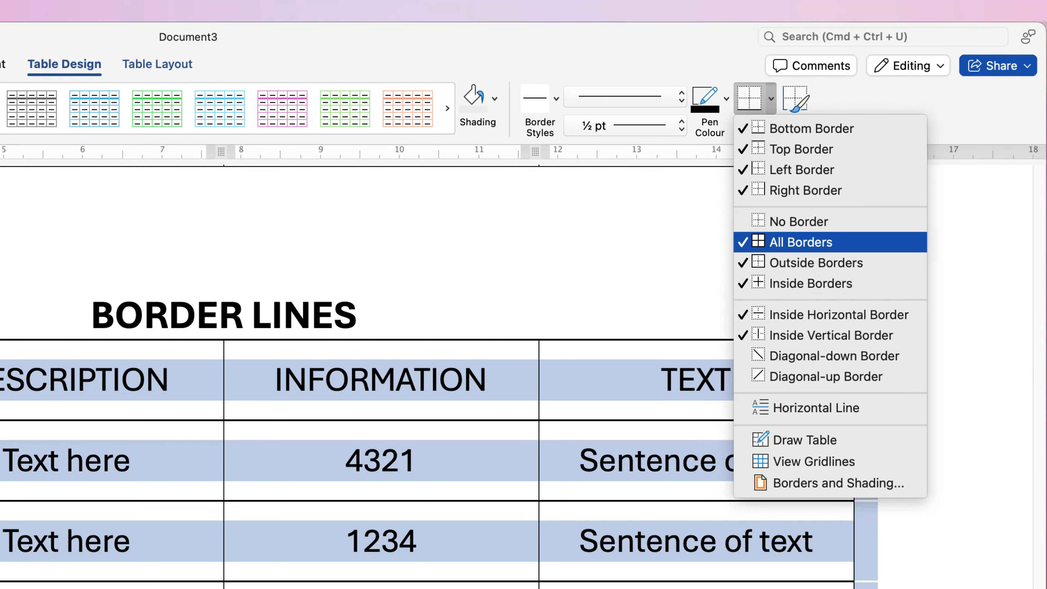
click(798, 221)
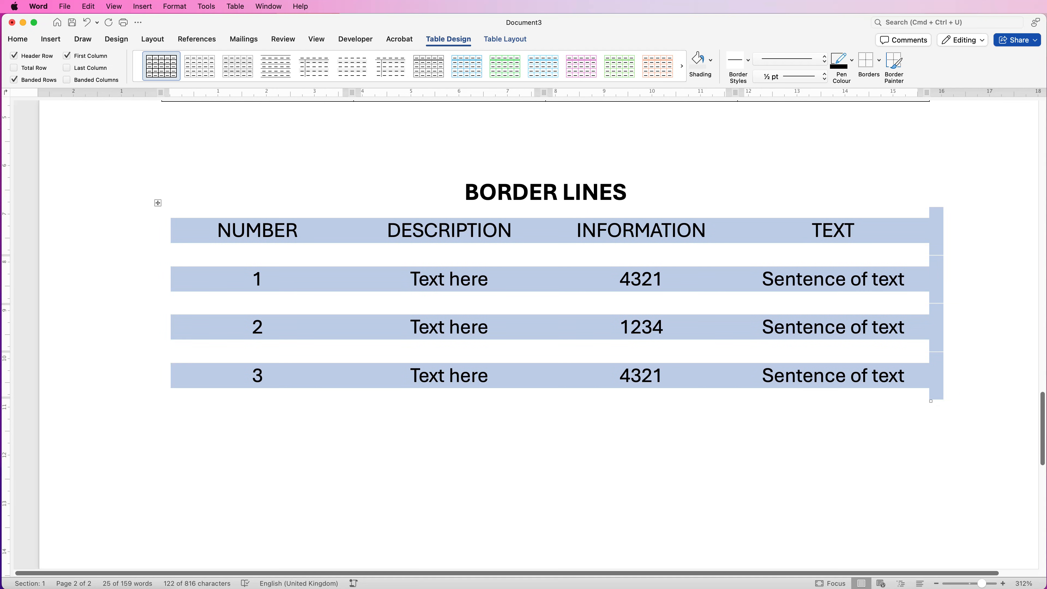
click(879, 61)
click(936, 281)
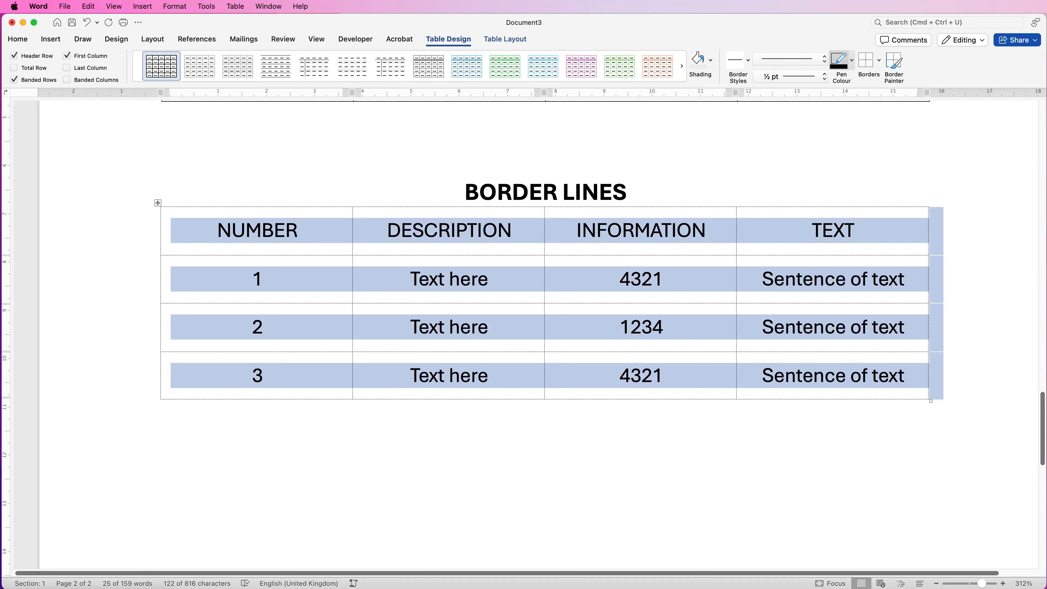
- Add a bottom border in standard red, 3 pt thick, to the header row of the Border Lines table
click(851, 59)
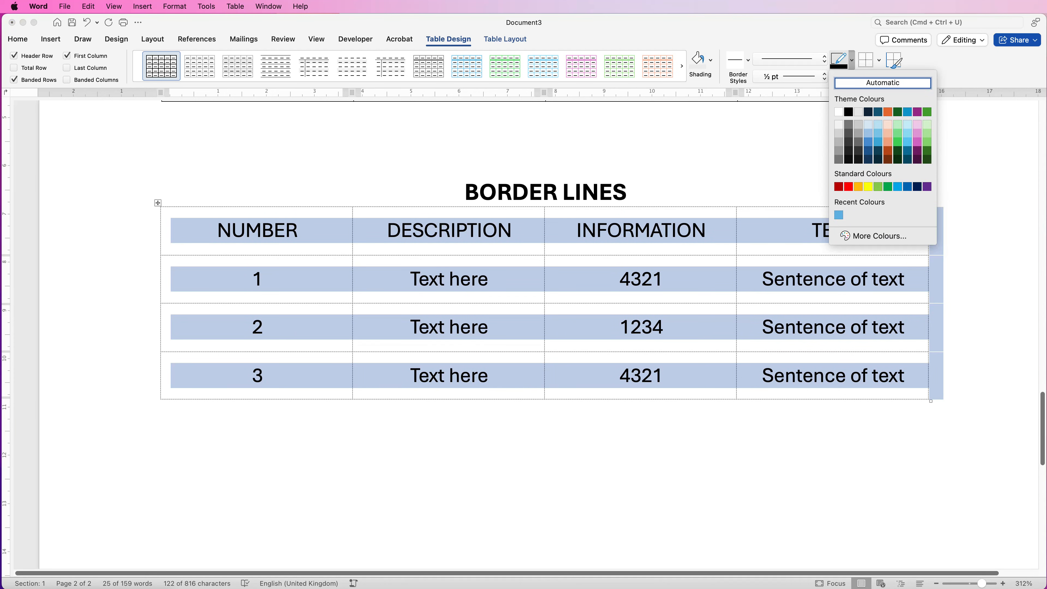
click(849, 187)
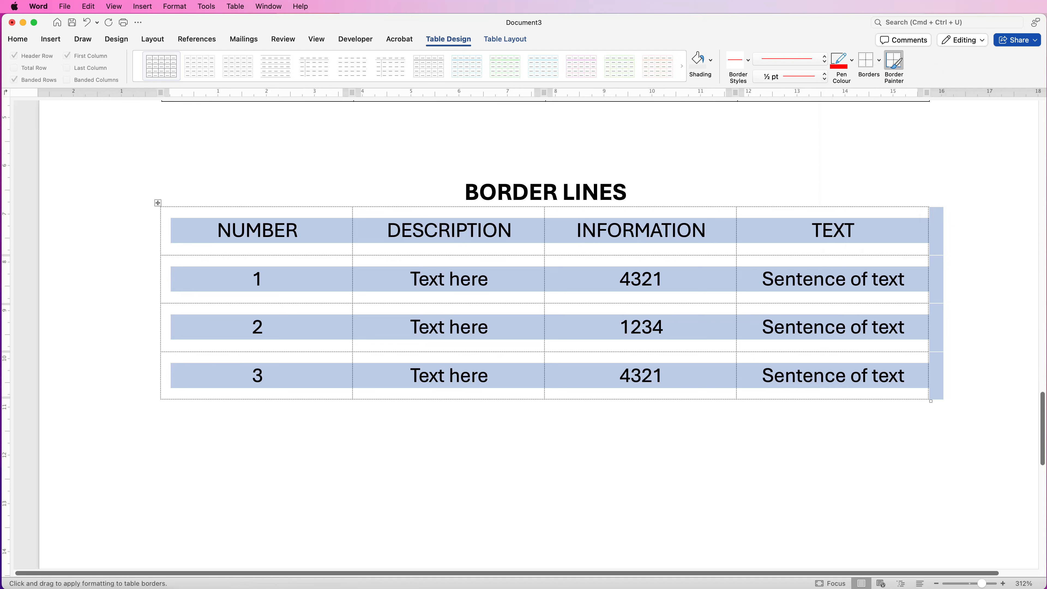
click(824, 76)
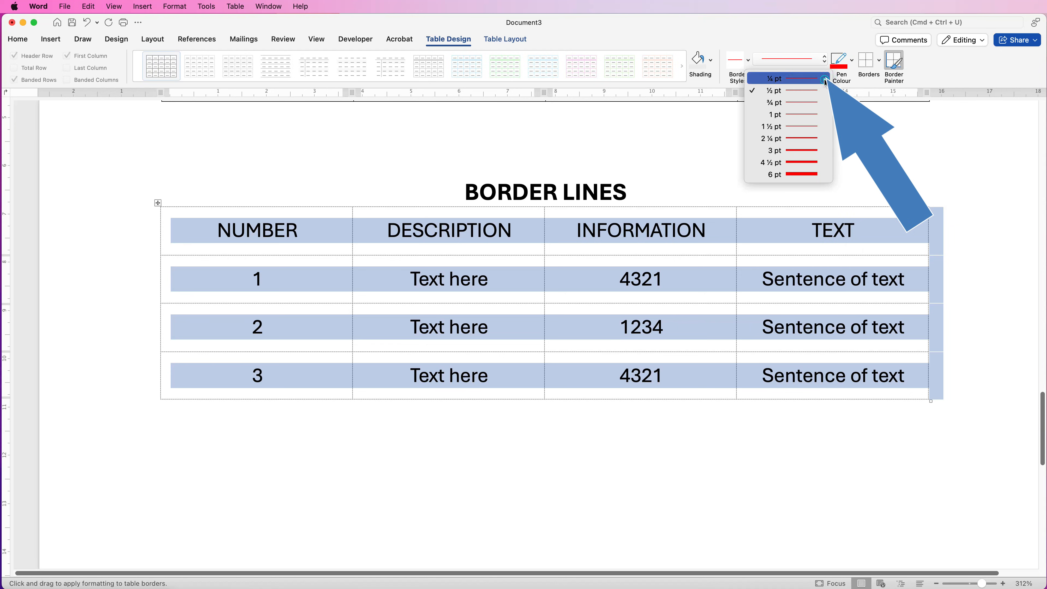
click(800, 152)
drag(750, 230, 514, 234)
drag(422, 235, 158, 255)
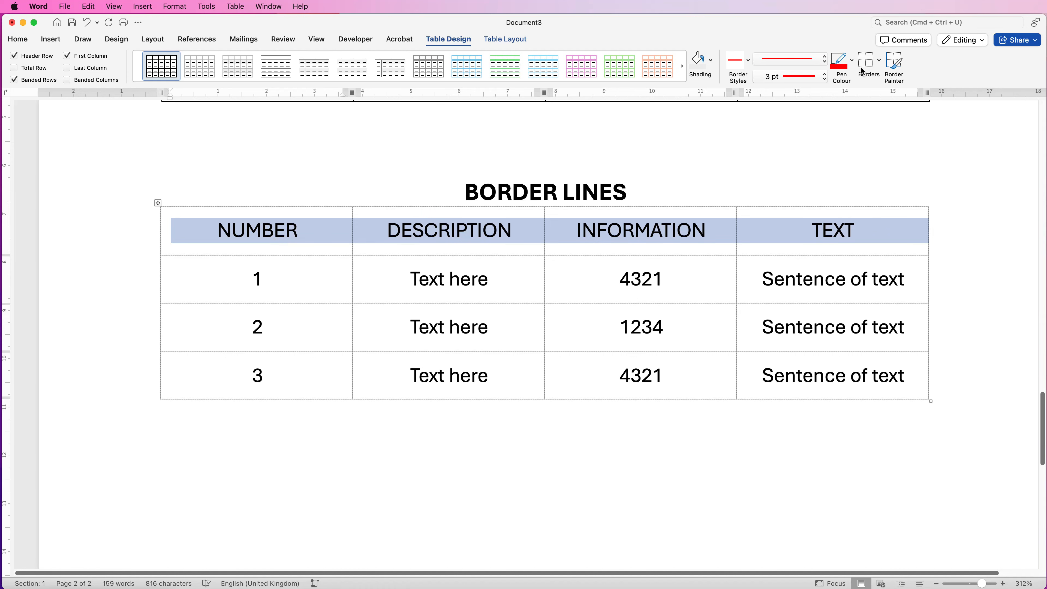
click(880, 64)
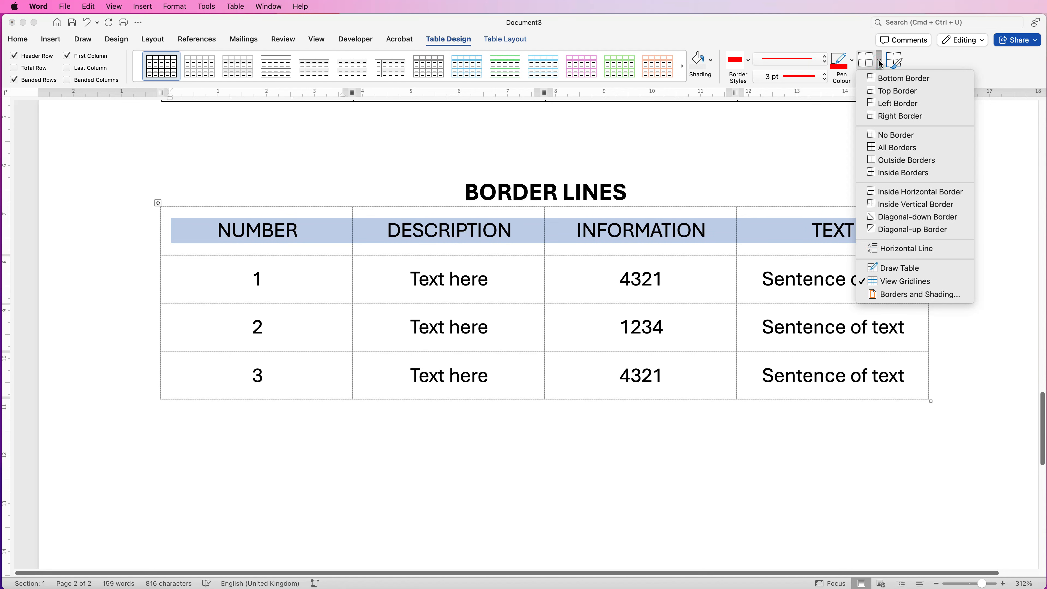
click(897, 82)
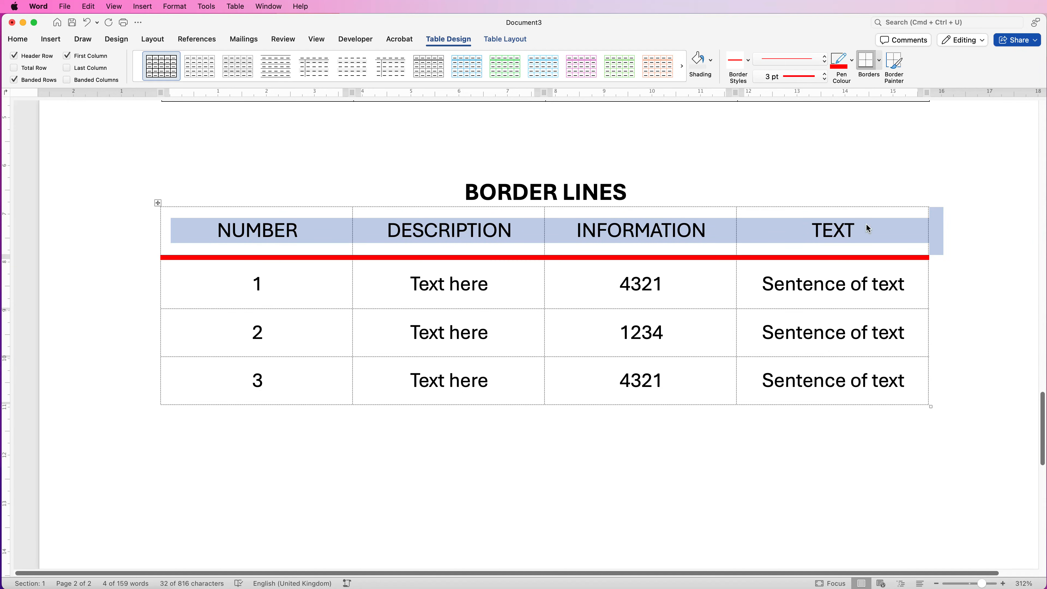
- Add matching top, left and right borders around the header row
click(880, 63)
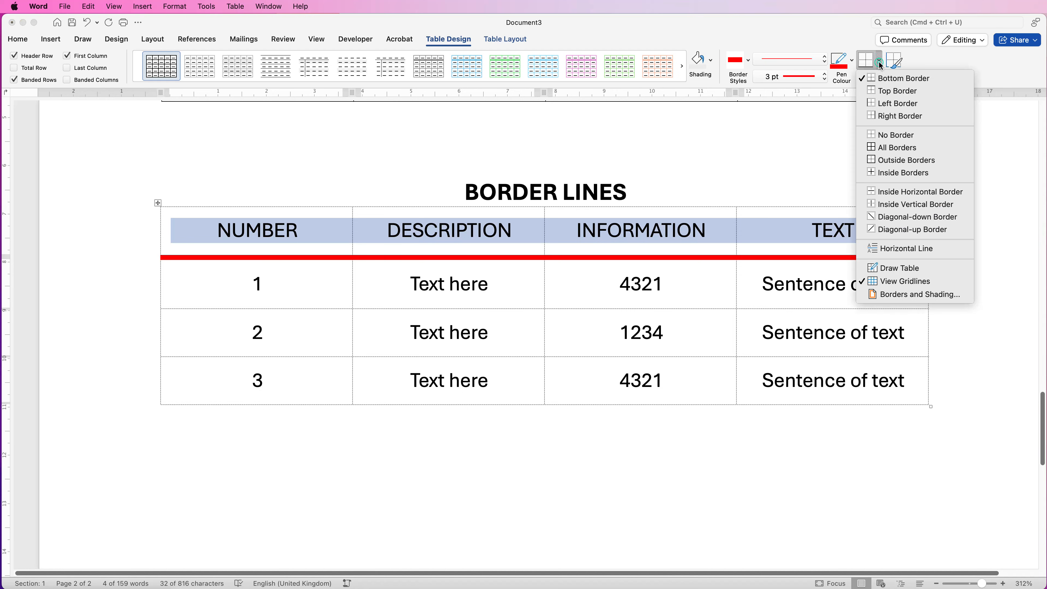
click(883, 92)
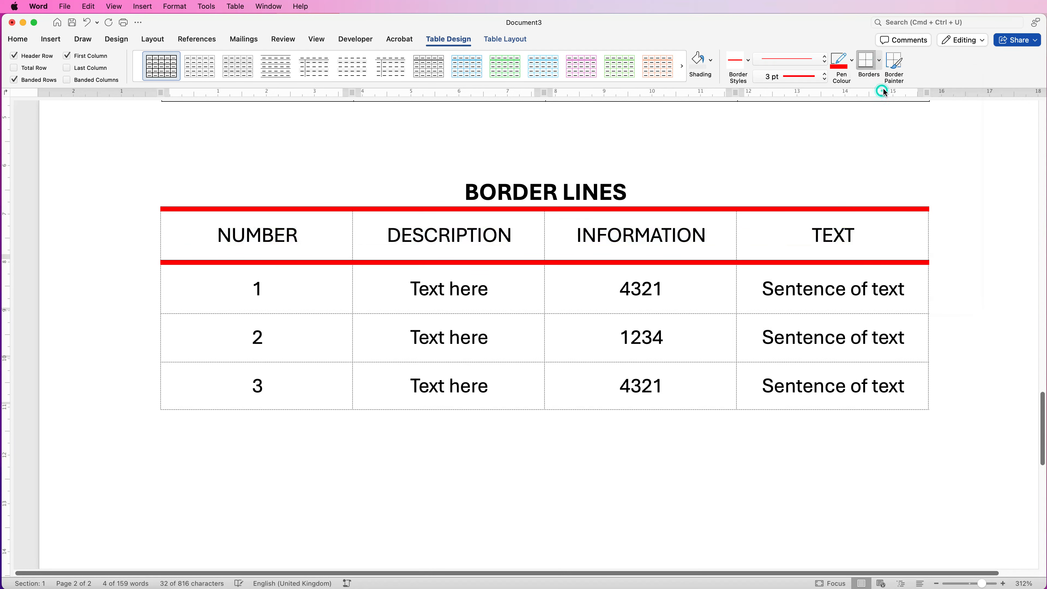
click(878, 66)
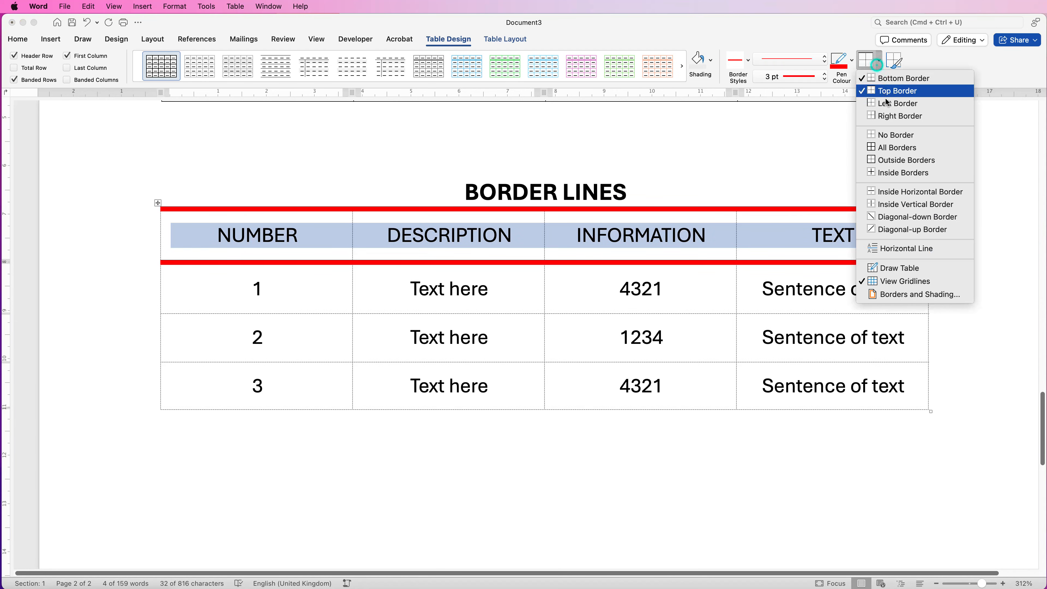
click(887, 104)
click(880, 65)
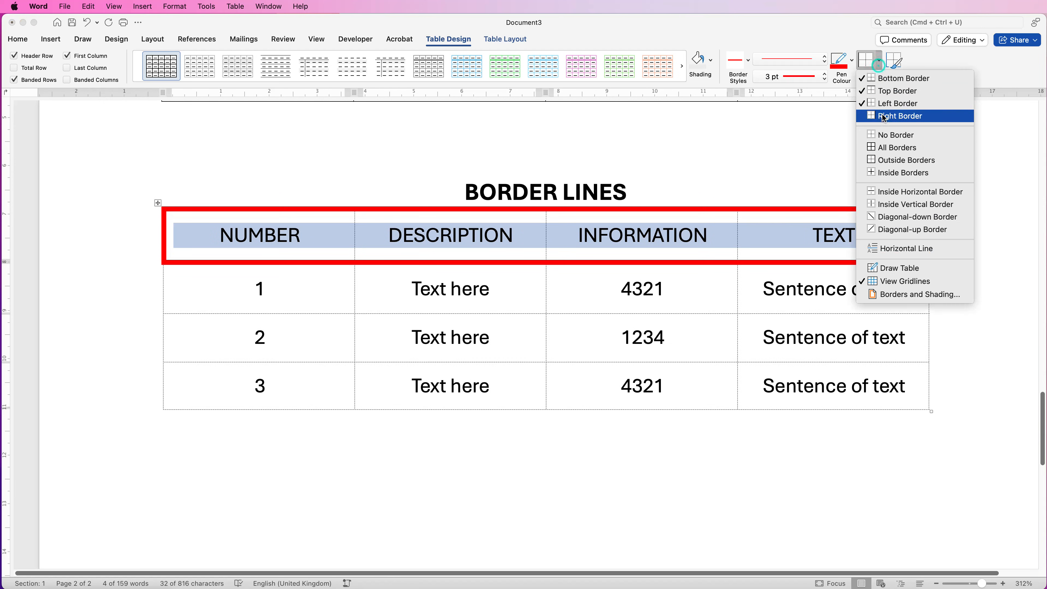
click(890, 116)
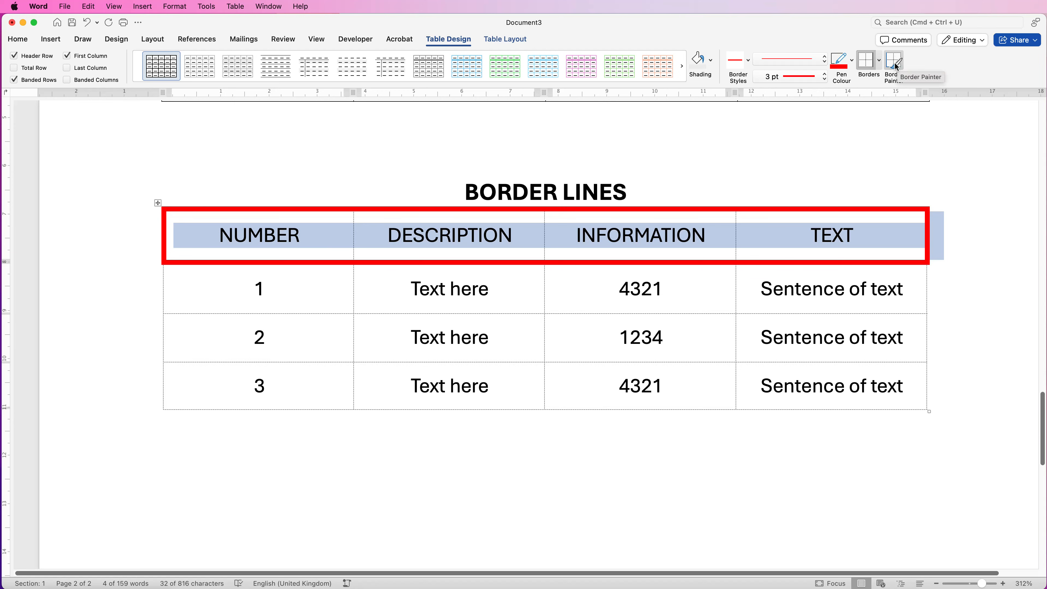
- Set the line weight to 1 ½ pt and repaint the top border of all four header cells with the Border Painter
click(823, 81)
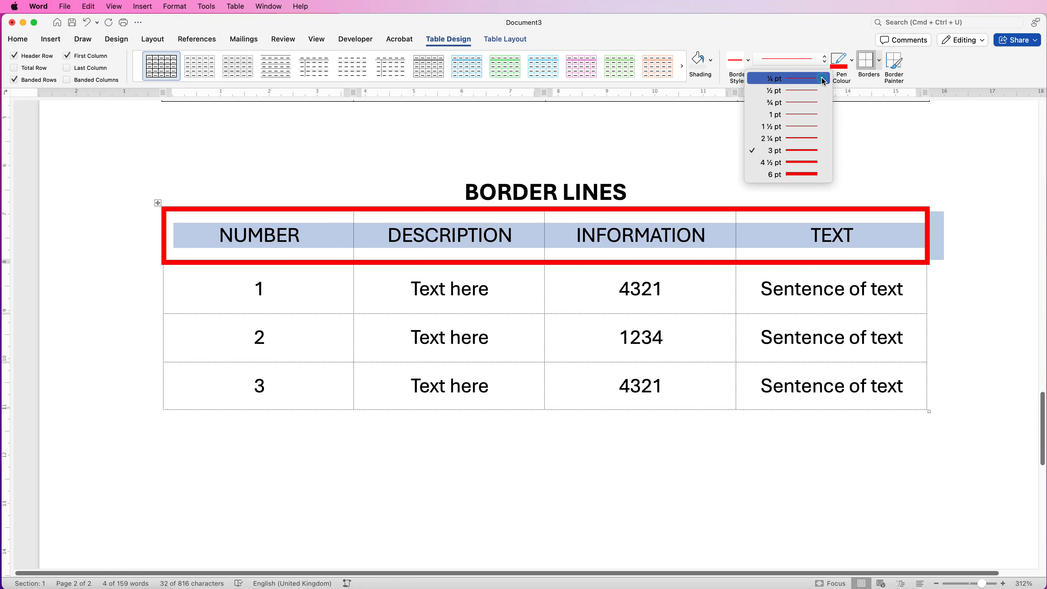
click(807, 127)
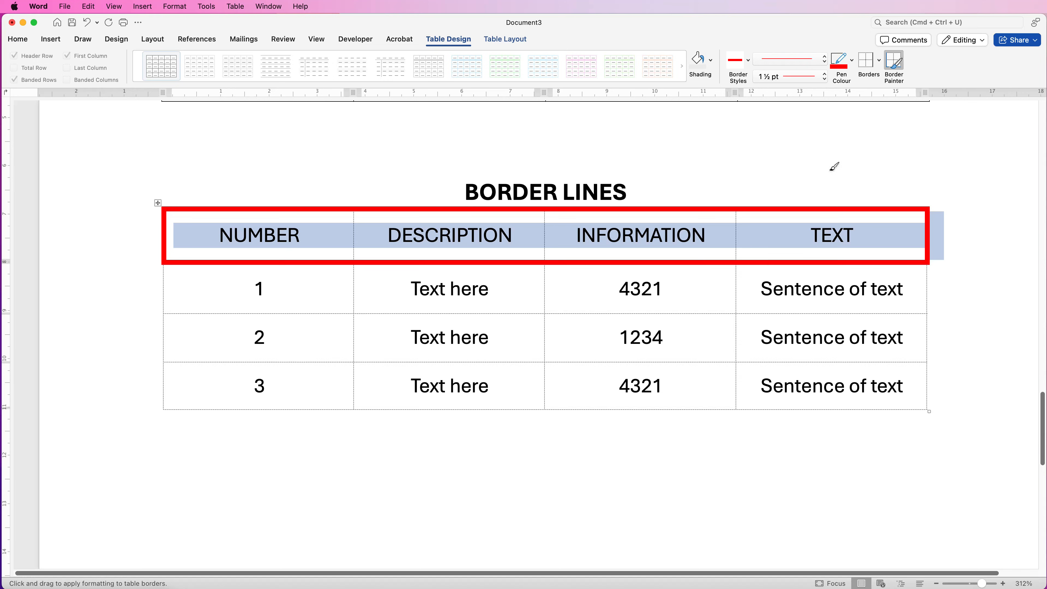
click(815, 206)
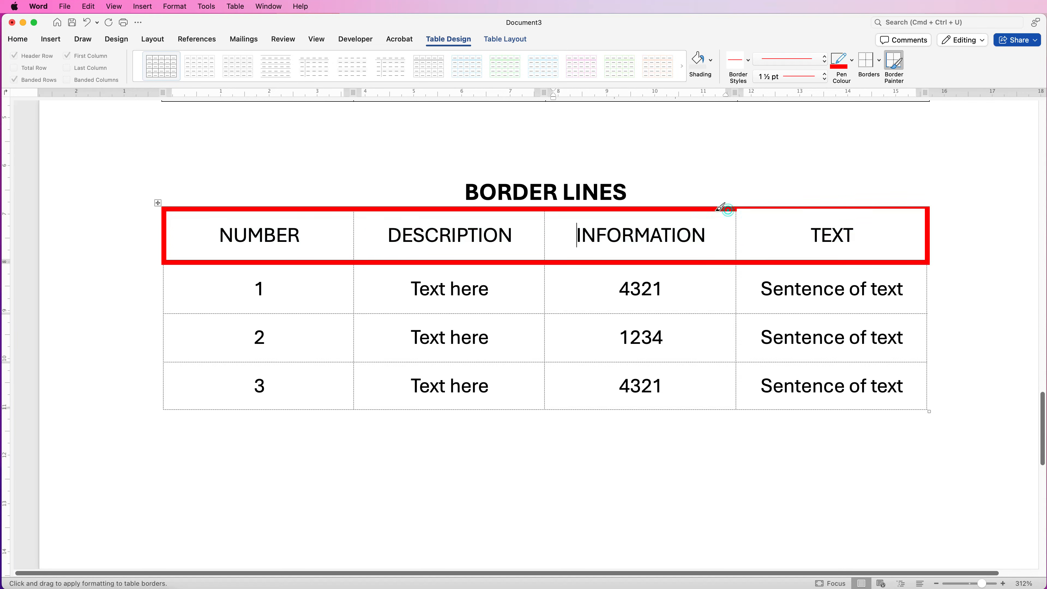
click(566, 207)
click(522, 210)
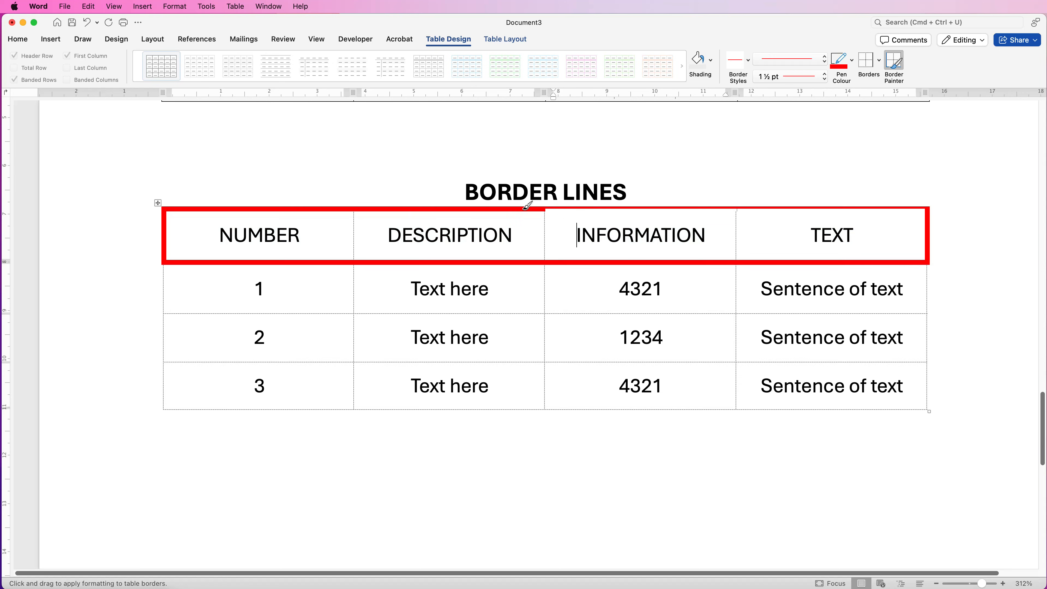
click(311, 209)
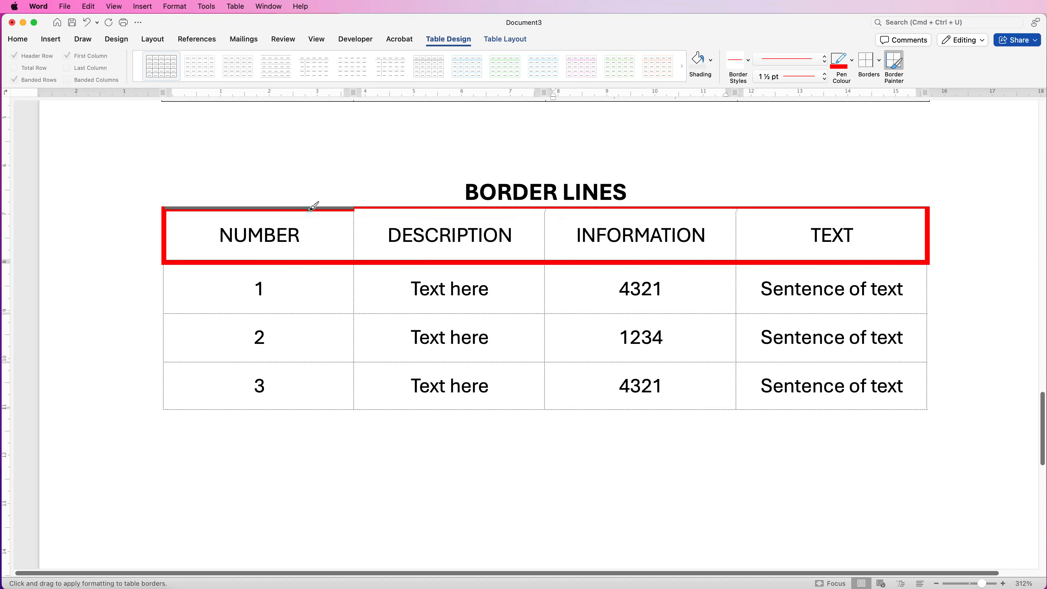
- Repaint the header row's left, bottom and right borders with the 1 ½ pt red line
click(163, 229)
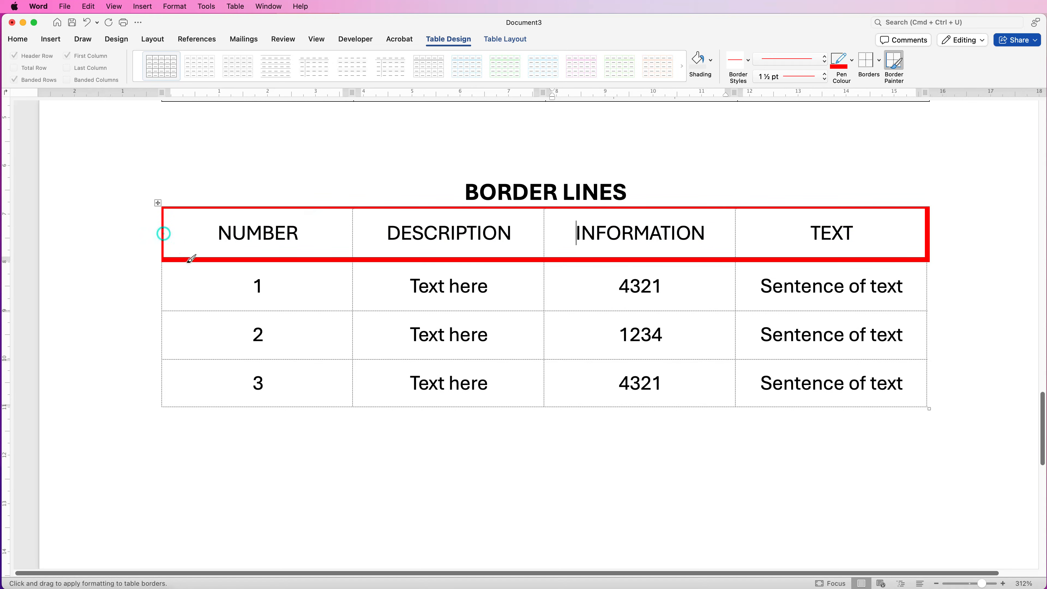
click(176, 260)
click(456, 259)
click(638, 259)
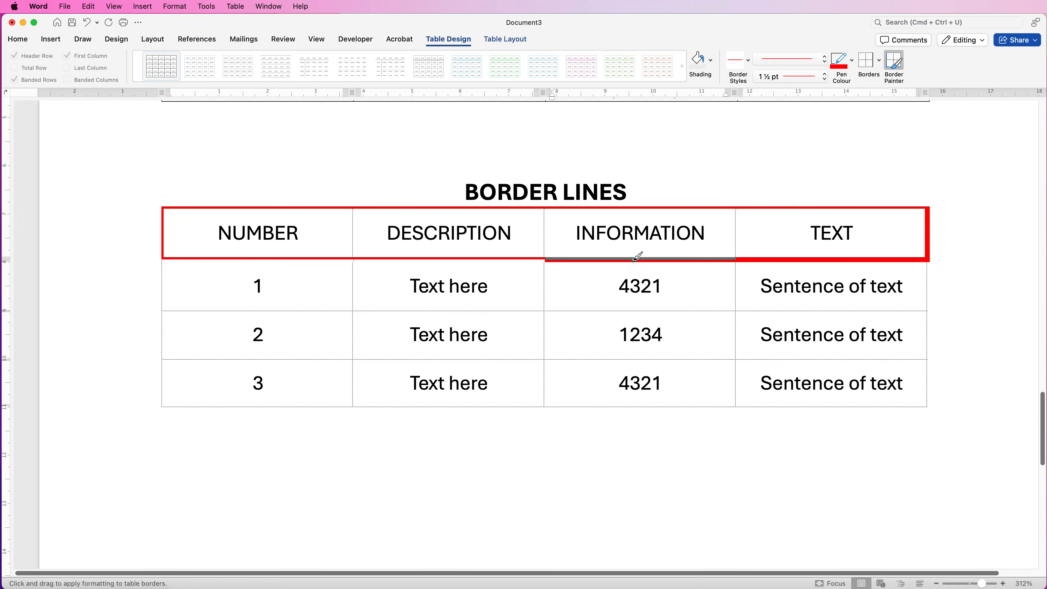
click(798, 260)
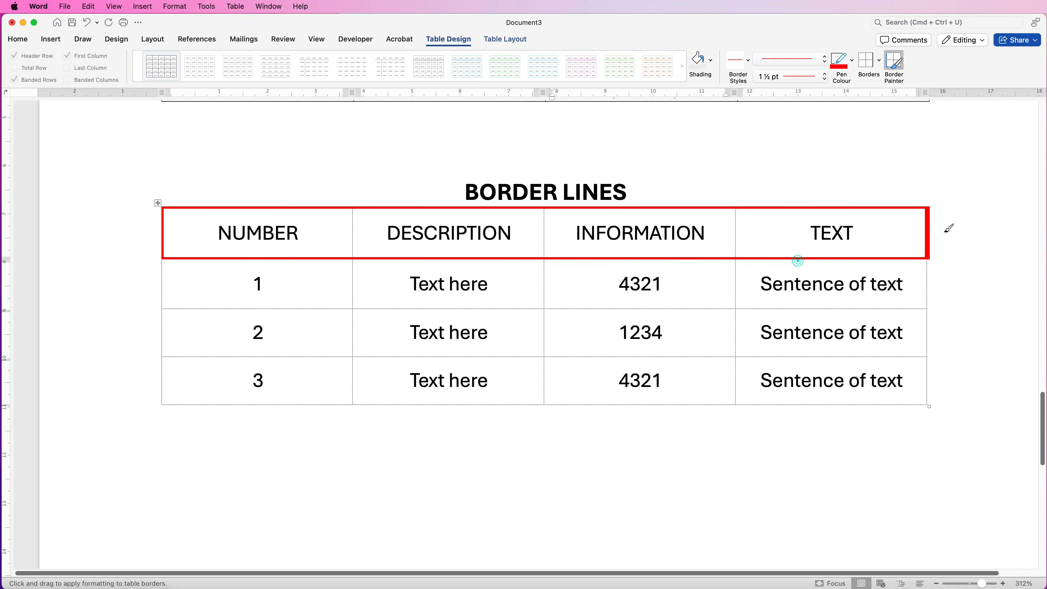
click(929, 234)
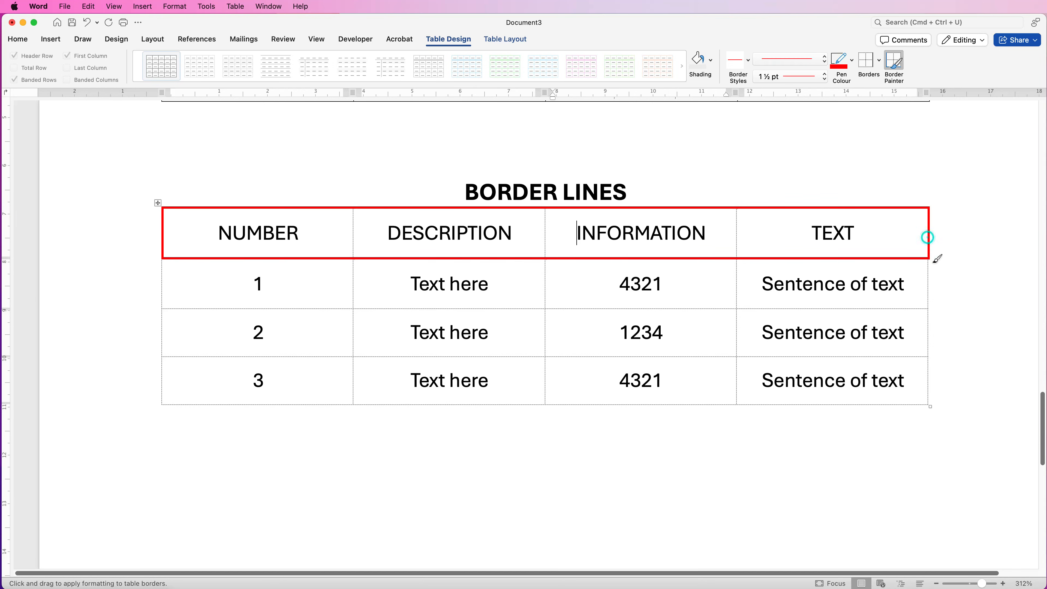
- Set the pen colour to standard green and paint the bottom, left and right borders of the TEXT cell in row 1
click(852, 64)
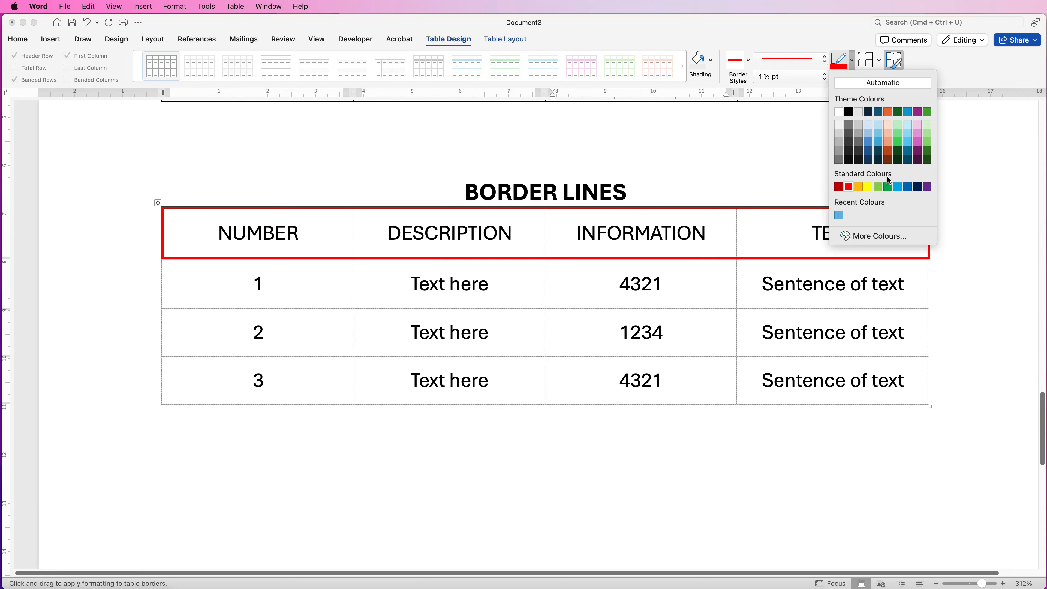
click(889, 187)
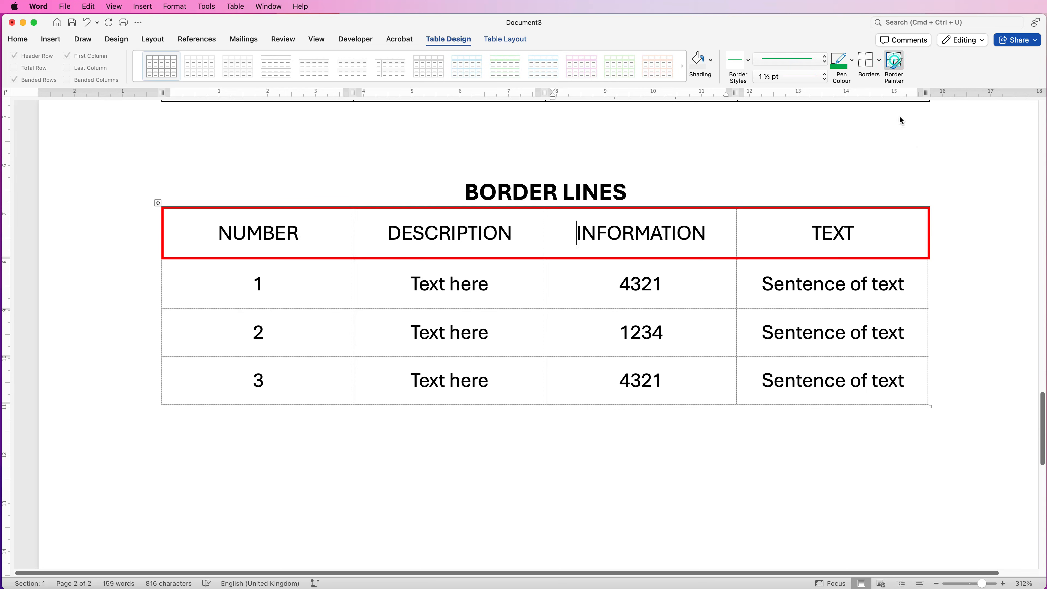
click(801, 306)
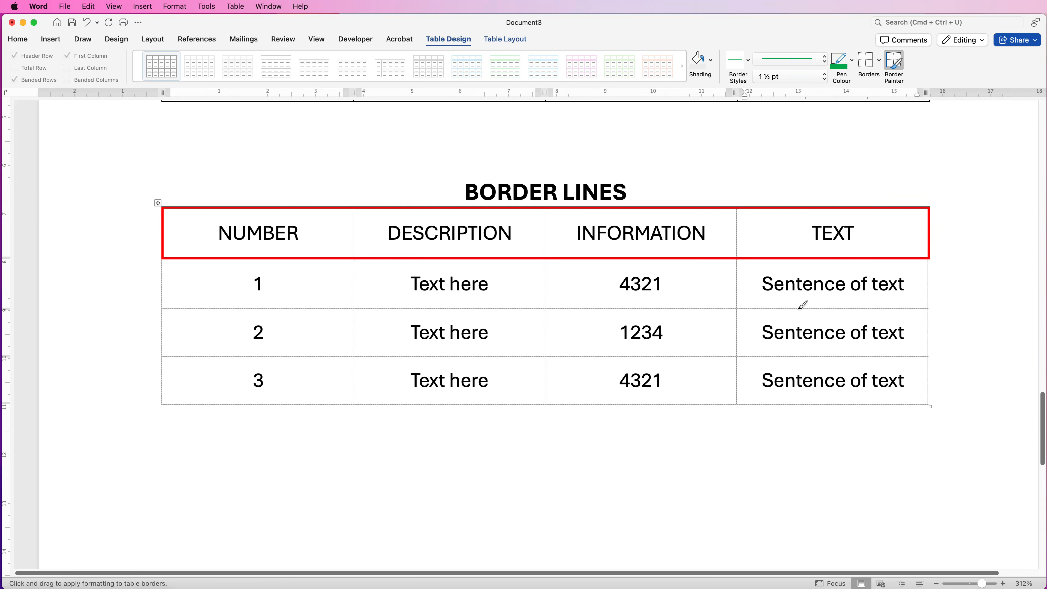
click(803, 307)
click(739, 287)
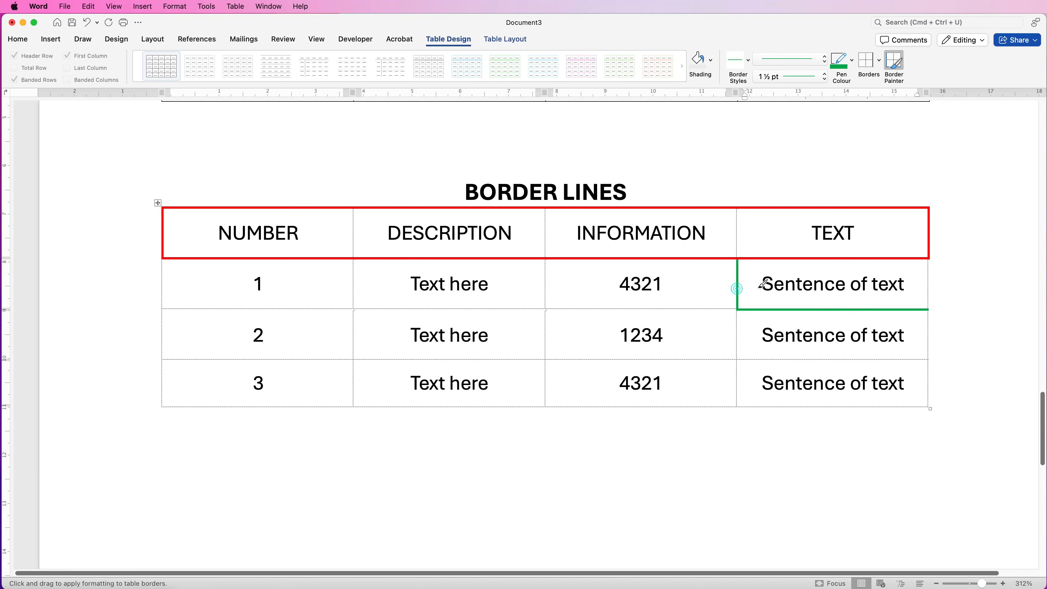
click(929, 283)
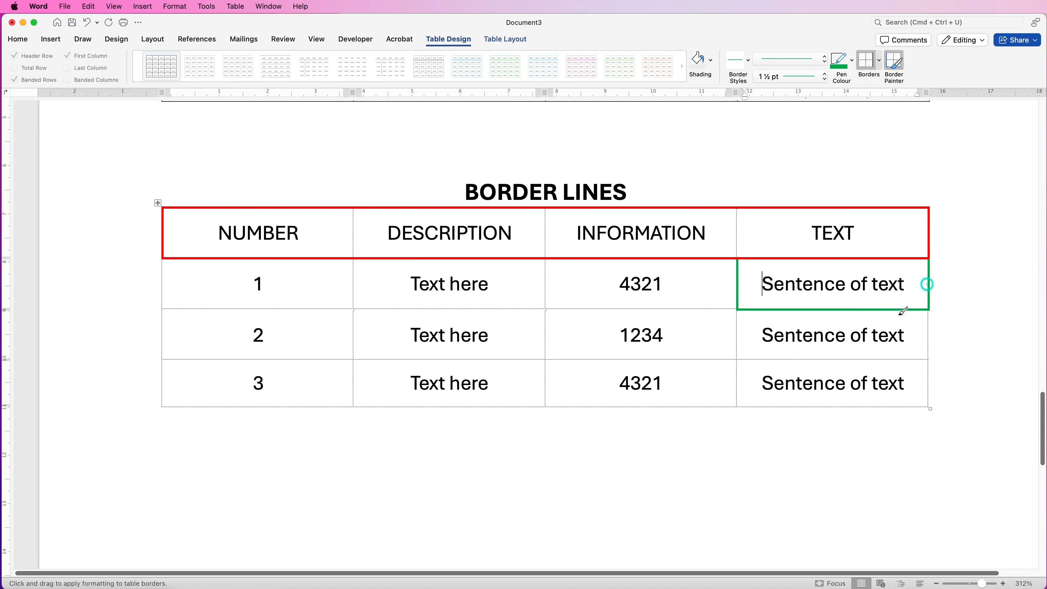
- Paint the bottom and left borders of the INFORMATION and DESCRIPTION cells in row 1 with the green line
click(621, 308)
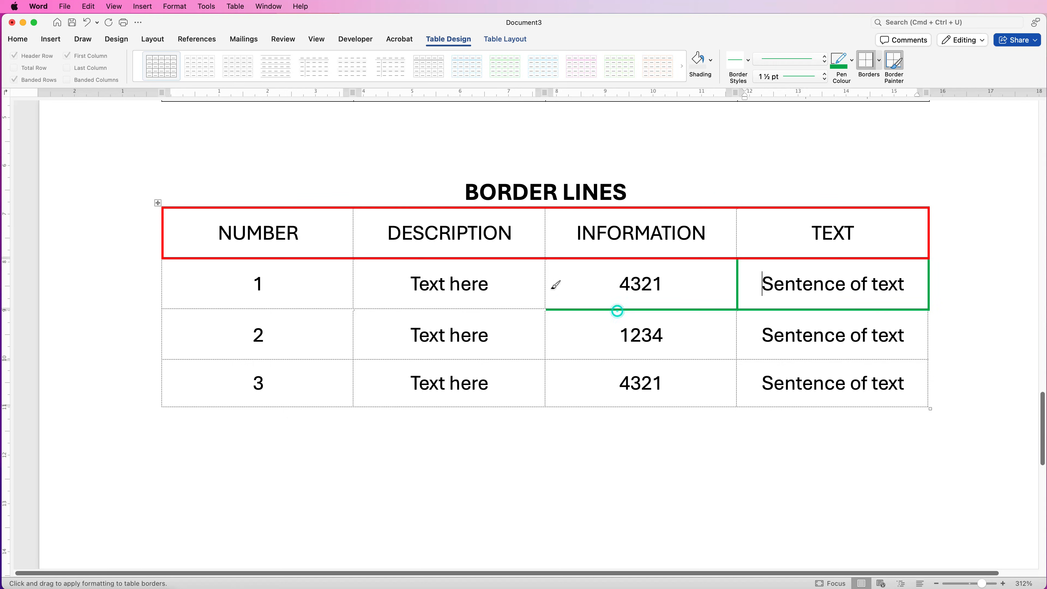
click(545, 285)
click(403, 309)
click(353, 286)
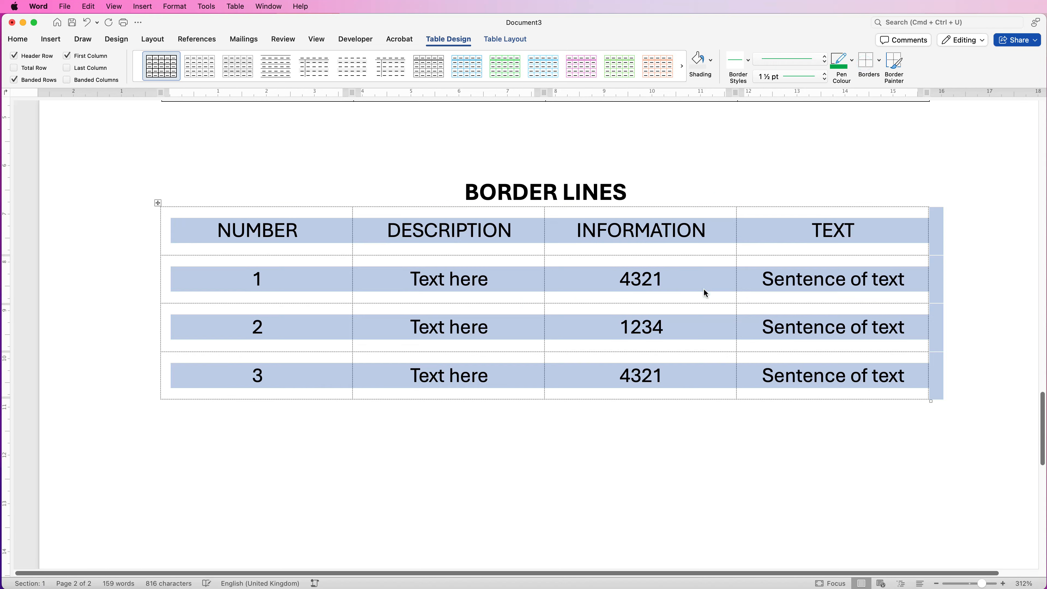
click(704, 289)
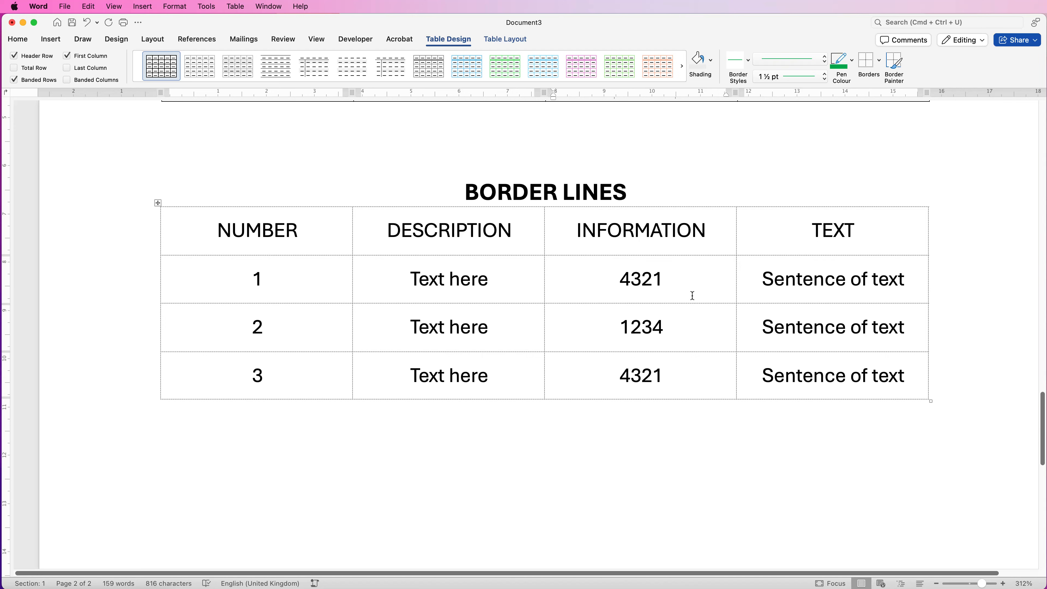
- Set the border pen colour to black and turn off the Border Painter
click(852, 61)
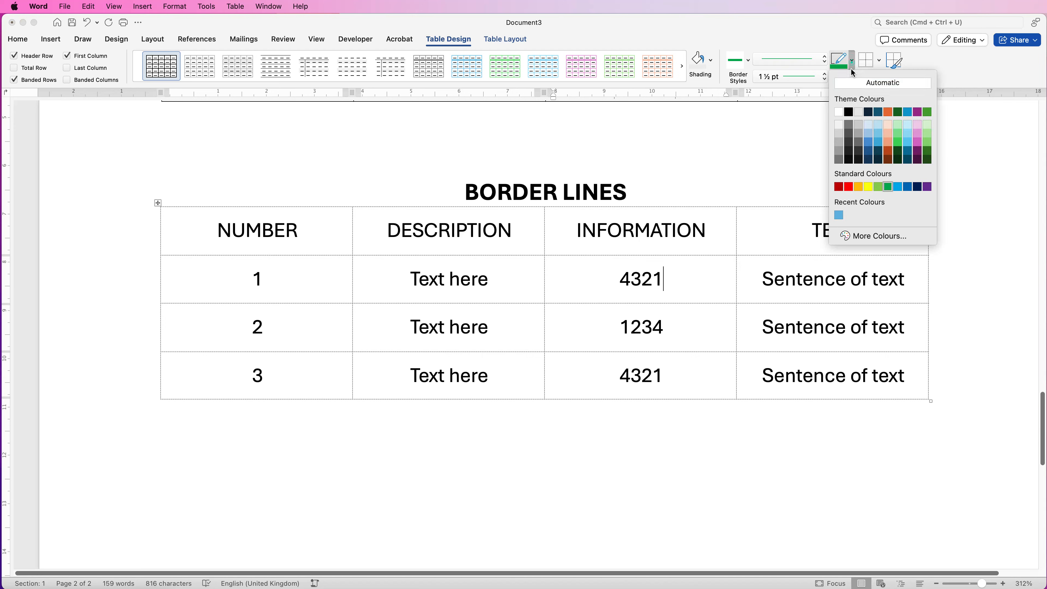
click(850, 111)
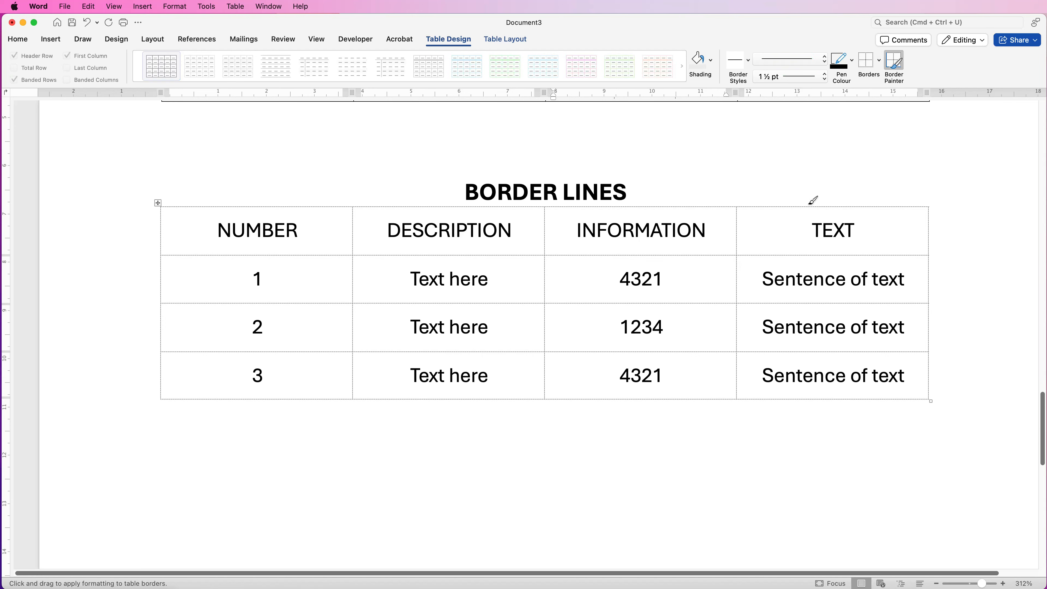
click(903, 70)
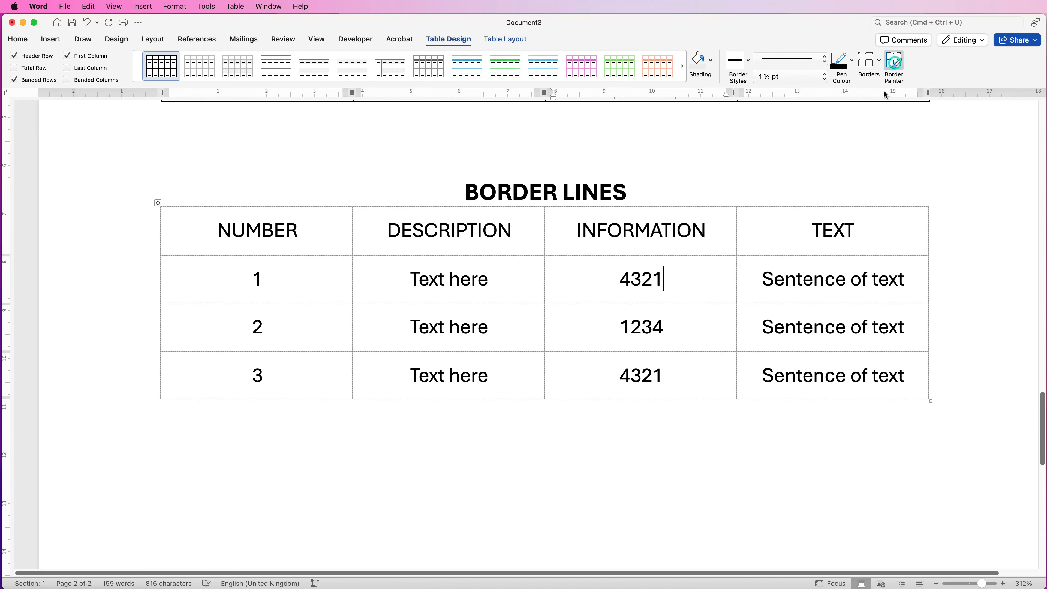
- Replace the DESCRIPTION entry in row 1 with SIGNATURE and clear that row's INFORMATION and TEXT cells
triple_click(493, 279)
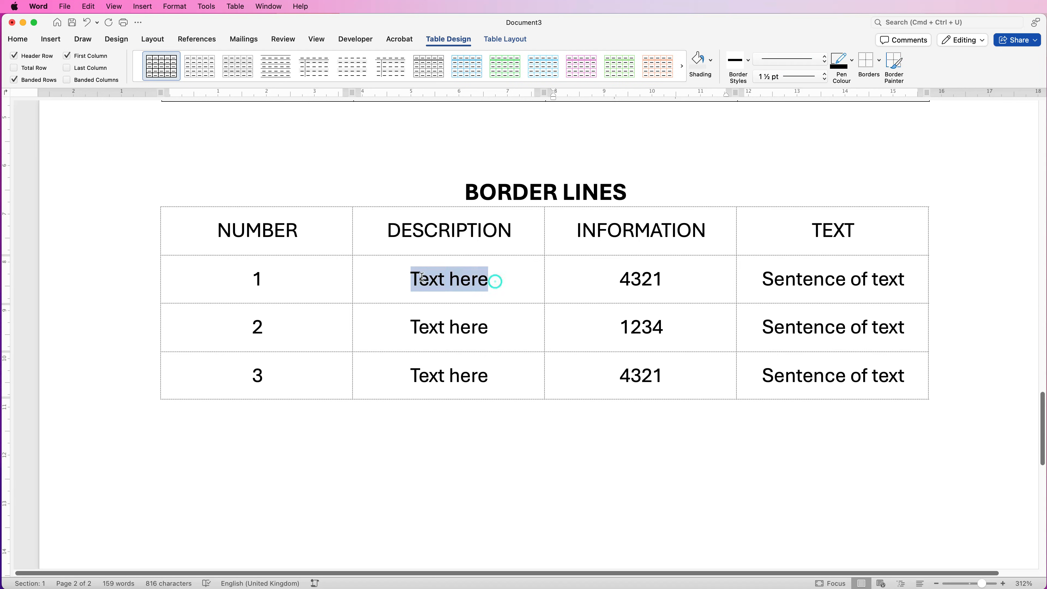
key(BackSpace)
text(SI)
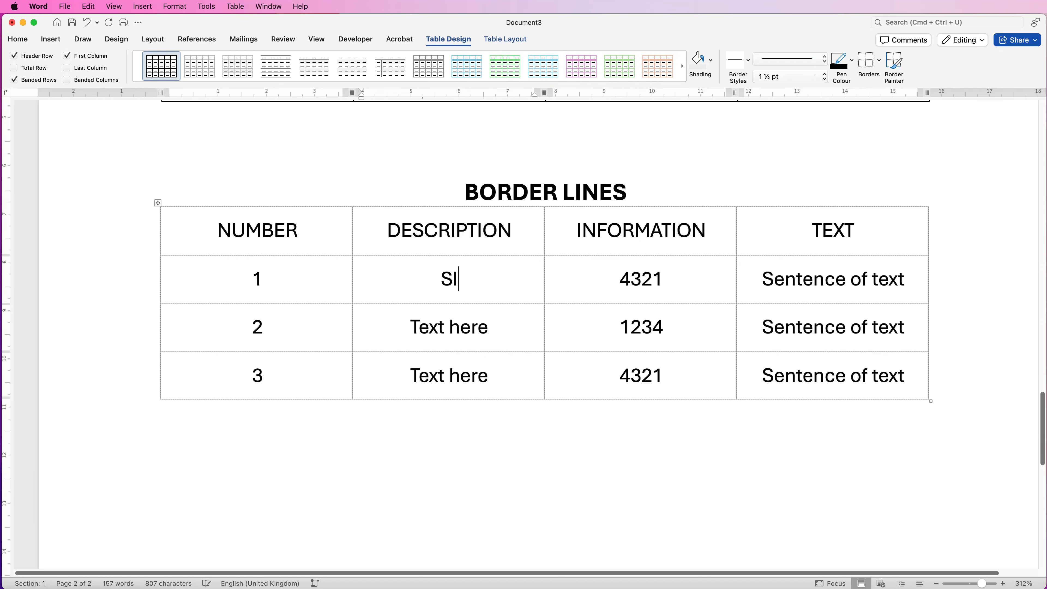
text(GNATURE)
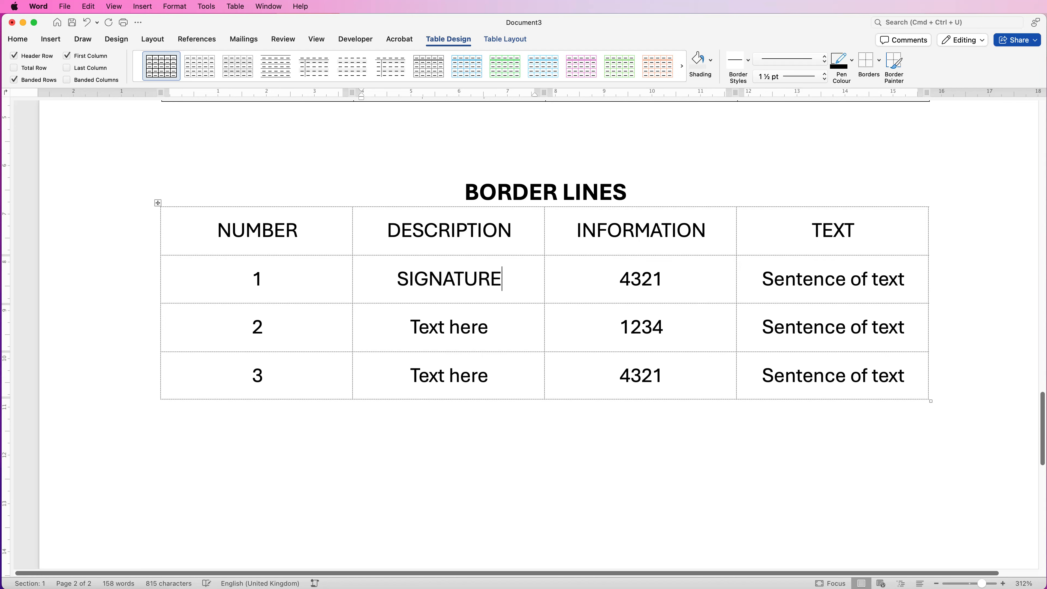
drag(615, 280, 673, 267)
key(BackSpace)
drag(761, 281, 903, 279)
key(BackSpace)
click(703, 282)
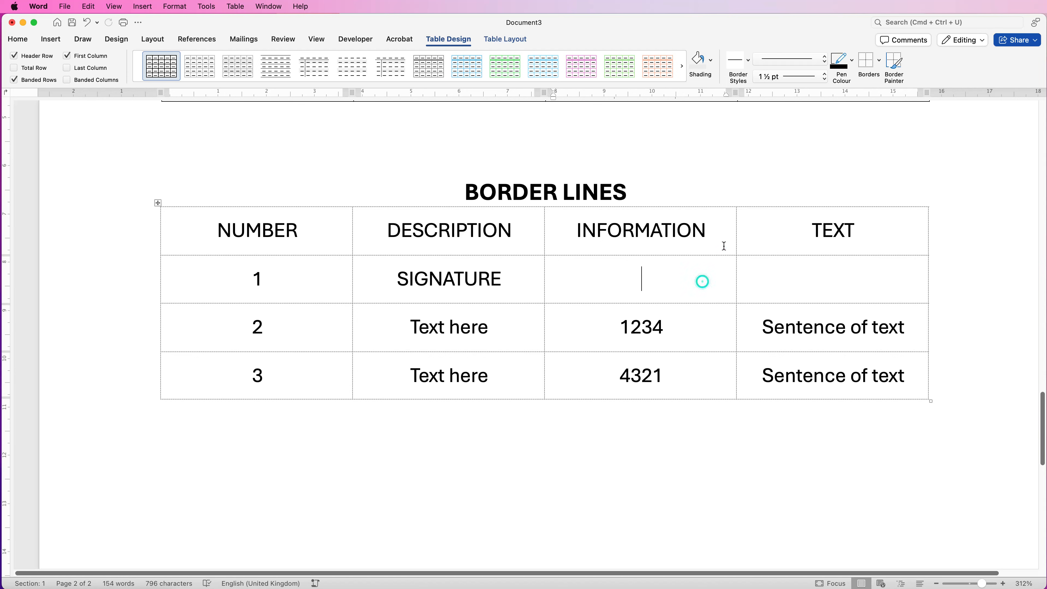
- Paint the bottom border of the empty INFORMATION cell in row 1 with the 1 ½ pt black line and hide the gridlines
click(898, 66)
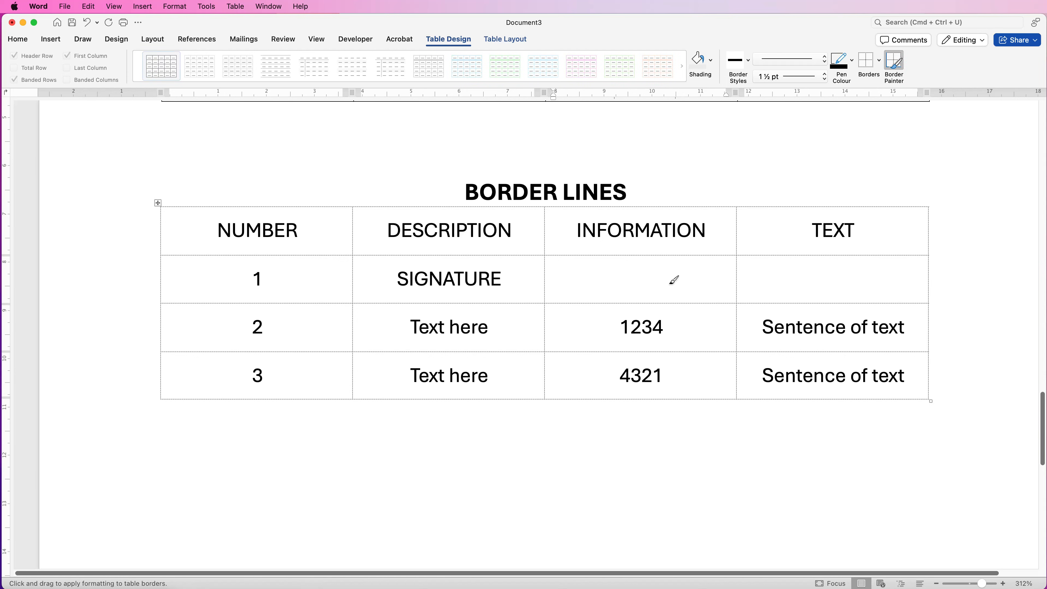
click(660, 302)
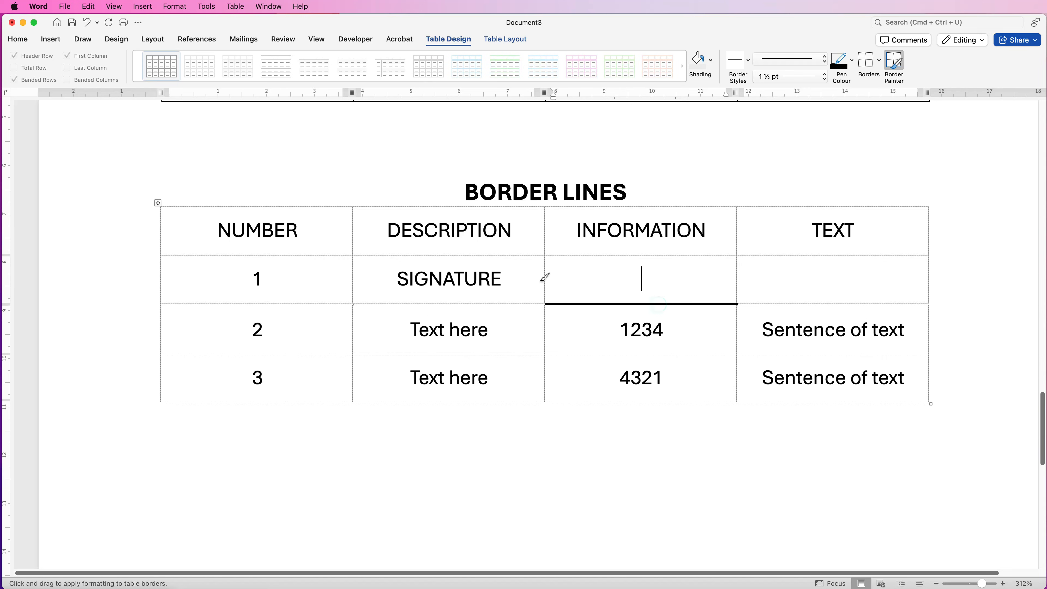
click(879, 60)
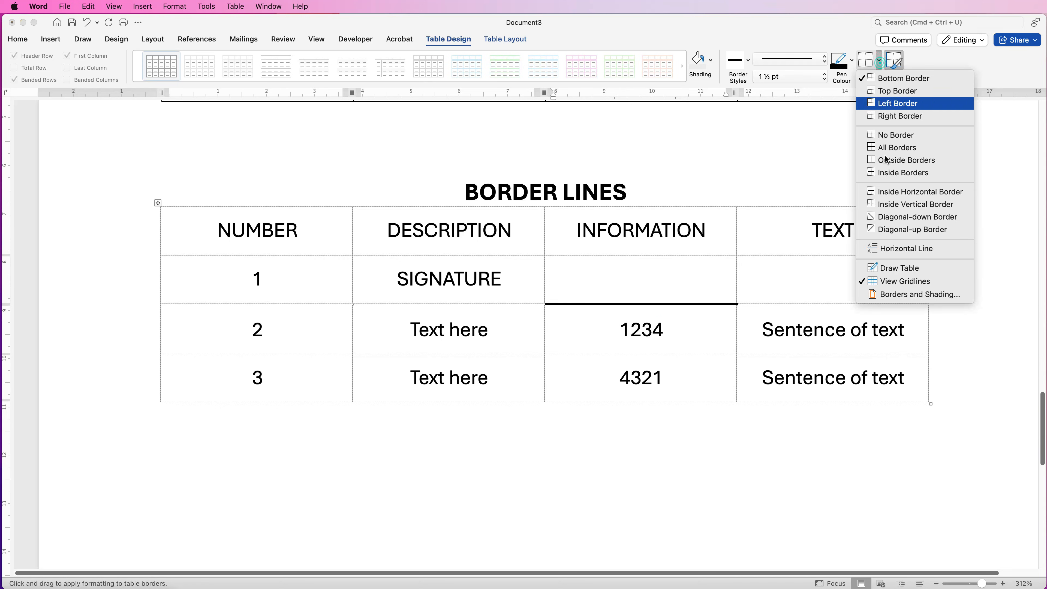
click(892, 283)
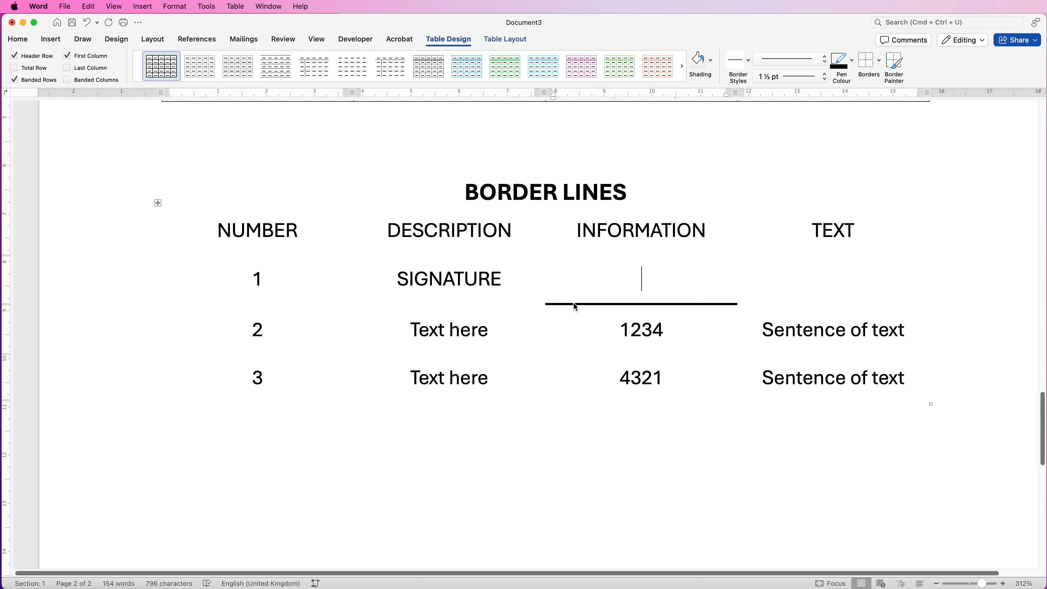
- Paint the bottom border of the empty TEXT cell in row 1 with the black line and show the gridlines again
click(898, 64)
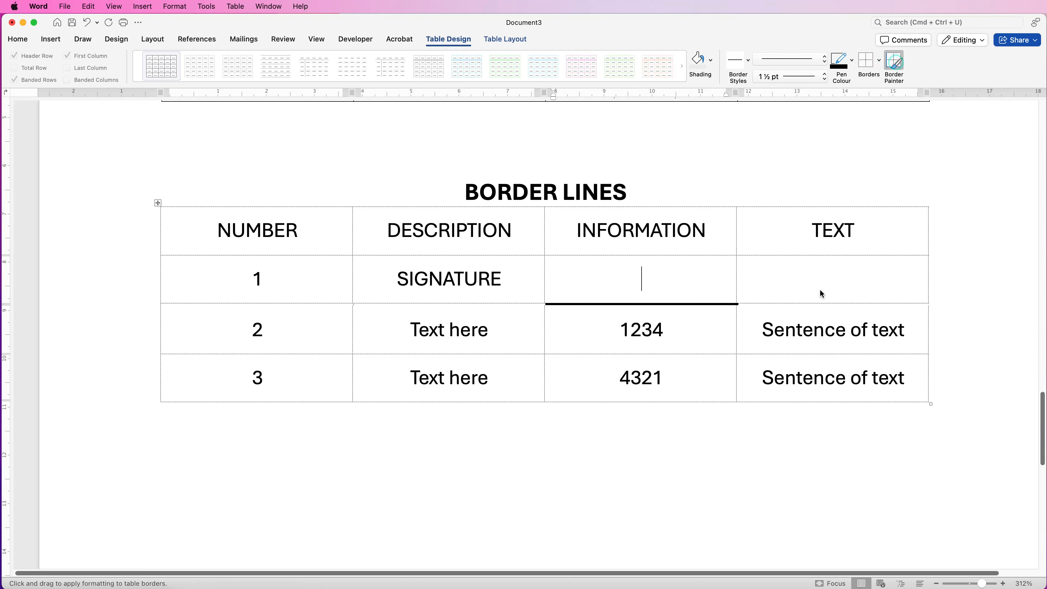
key(Escape)
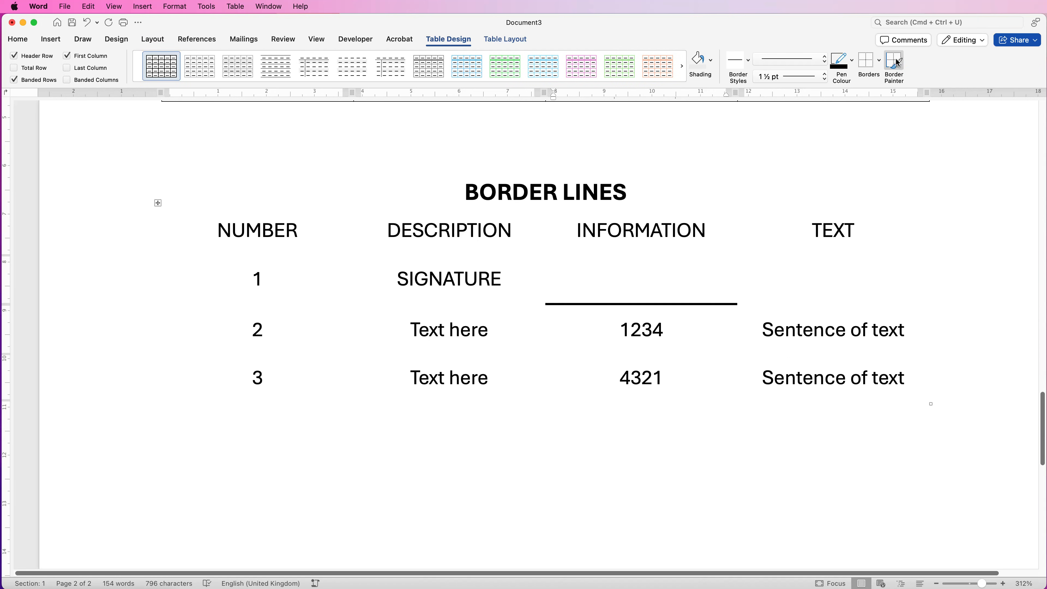
click(802, 305)
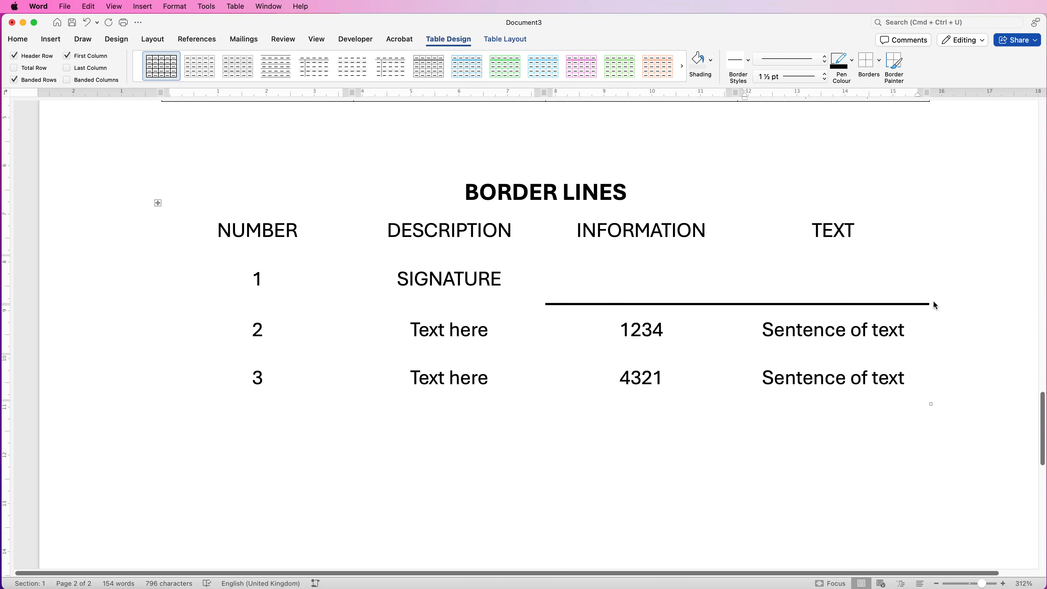
click(880, 60)
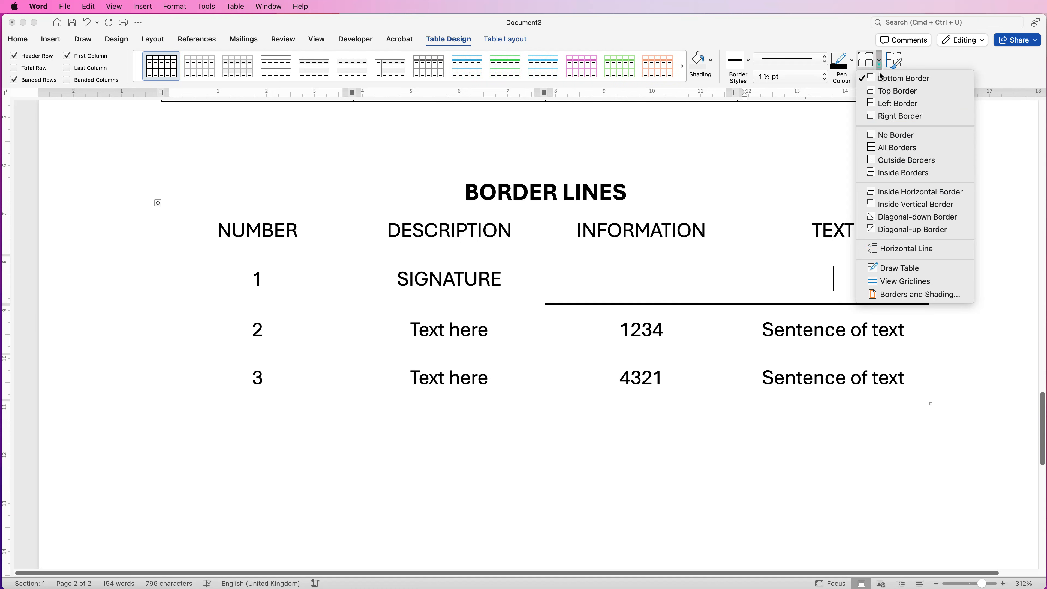
click(893, 281)
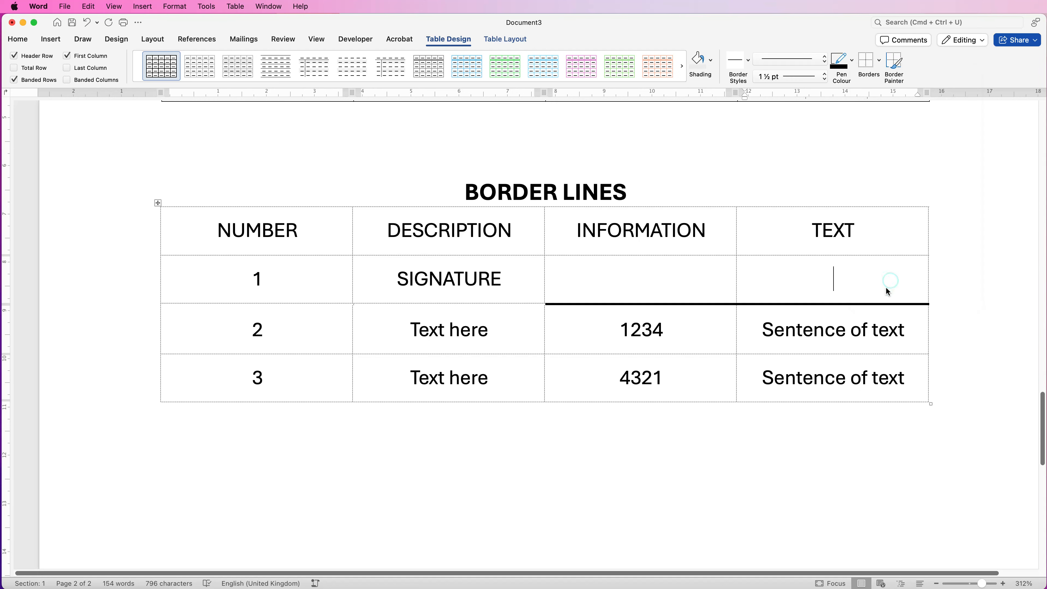
- Split the empty INFORMATION and TEXT cells in row 1 into three columns and one row each
click(705, 277)
click(504, 44)
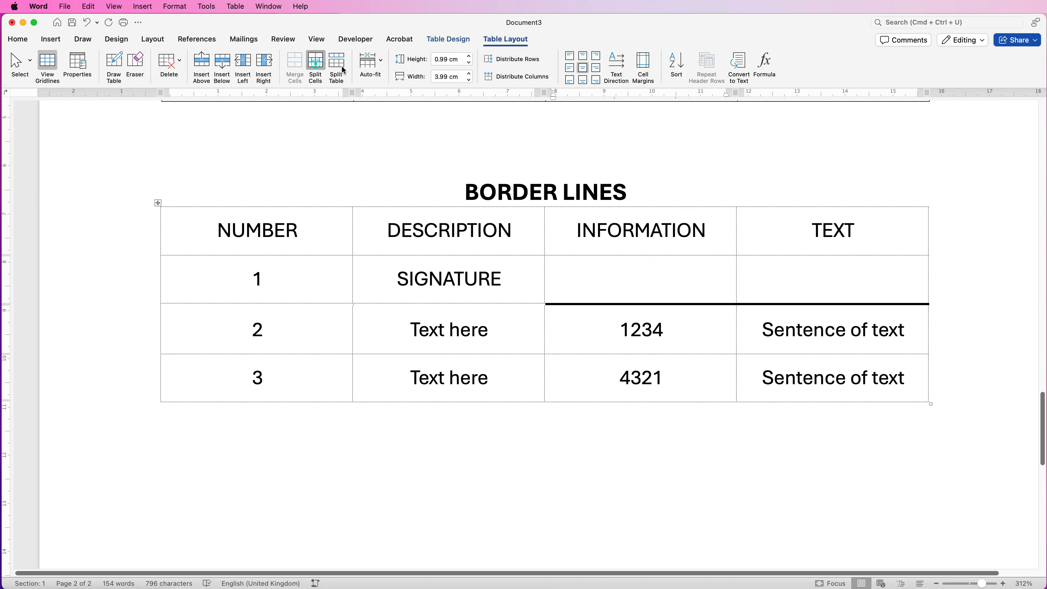
click(316, 66)
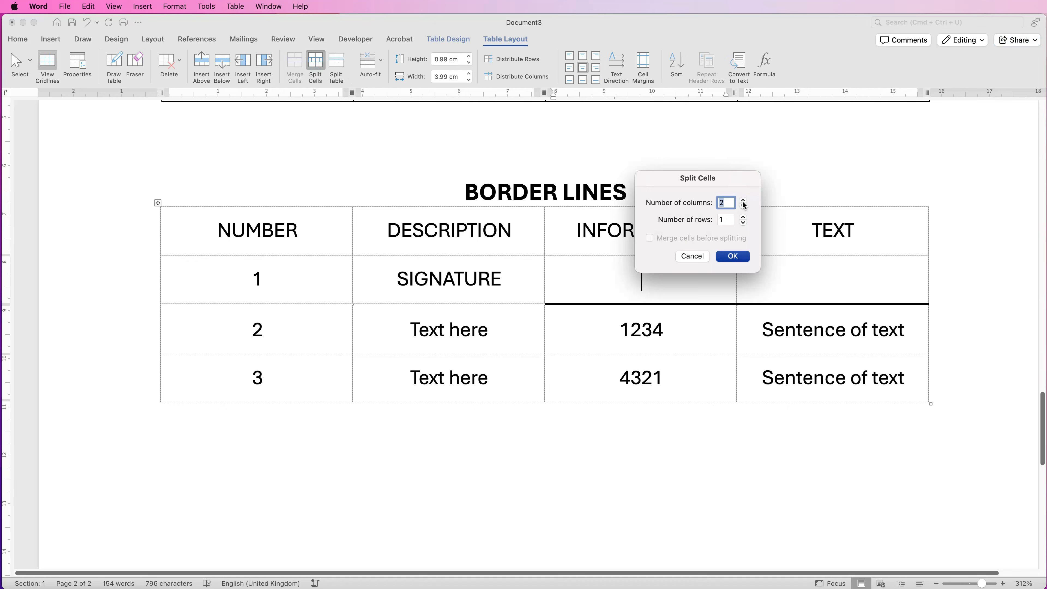
click(736, 256)
click(781, 278)
click(316, 65)
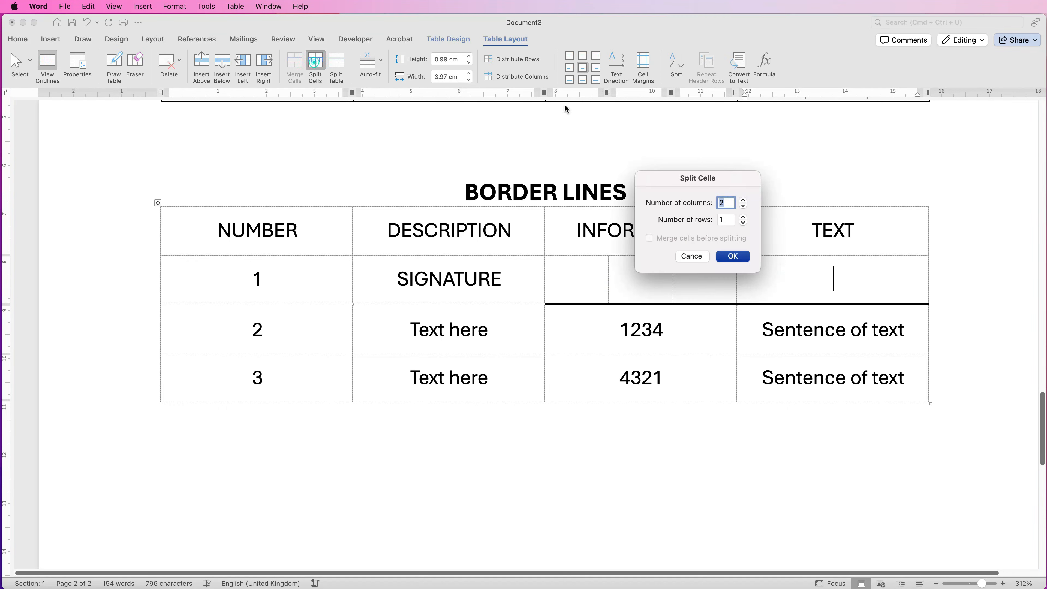
click(743, 200)
click(733, 256)
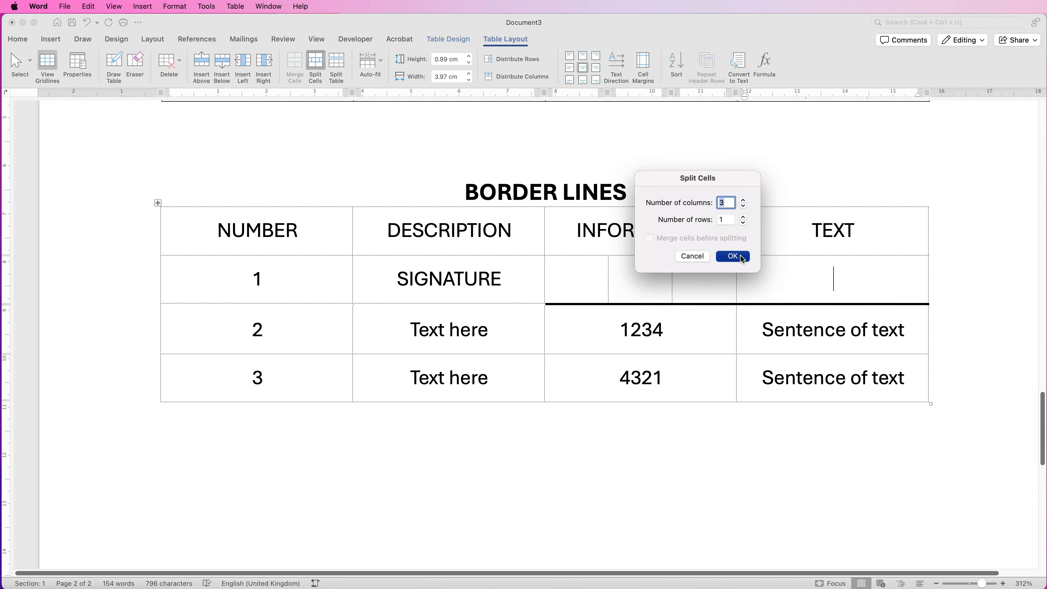
- Apply All Borders to the six split cells beside SIGNATURE and hide the table gridlines
drag(578, 278, 874, 271)
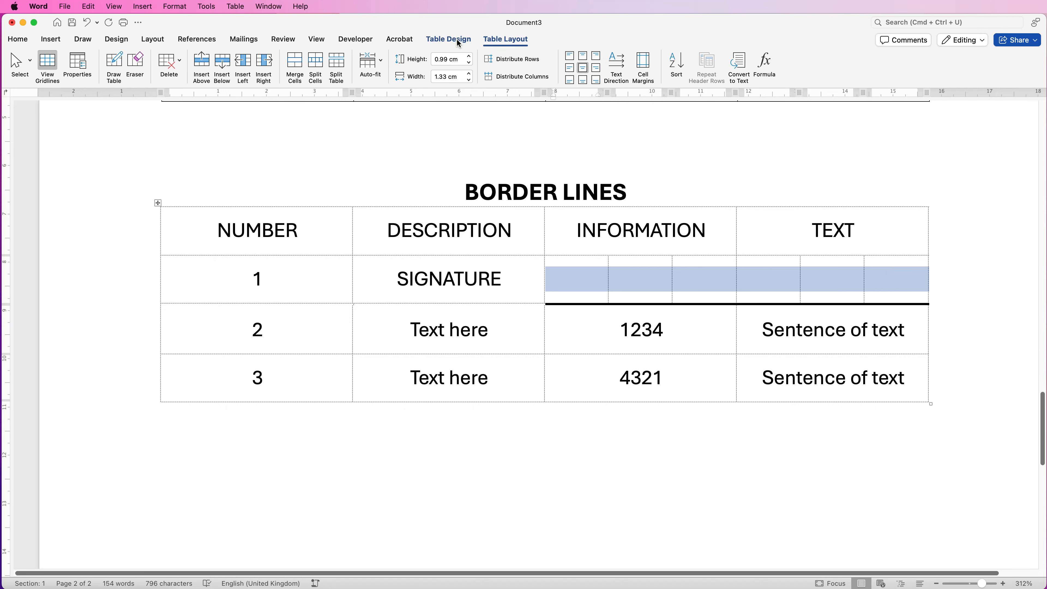
click(449, 39)
click(879, 61)
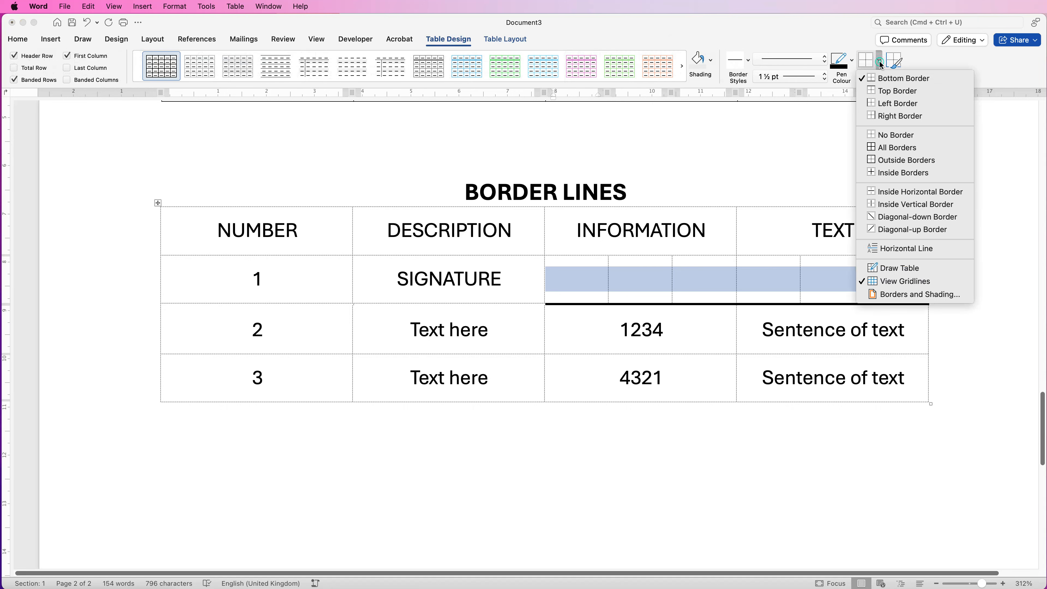
click(891, 148)
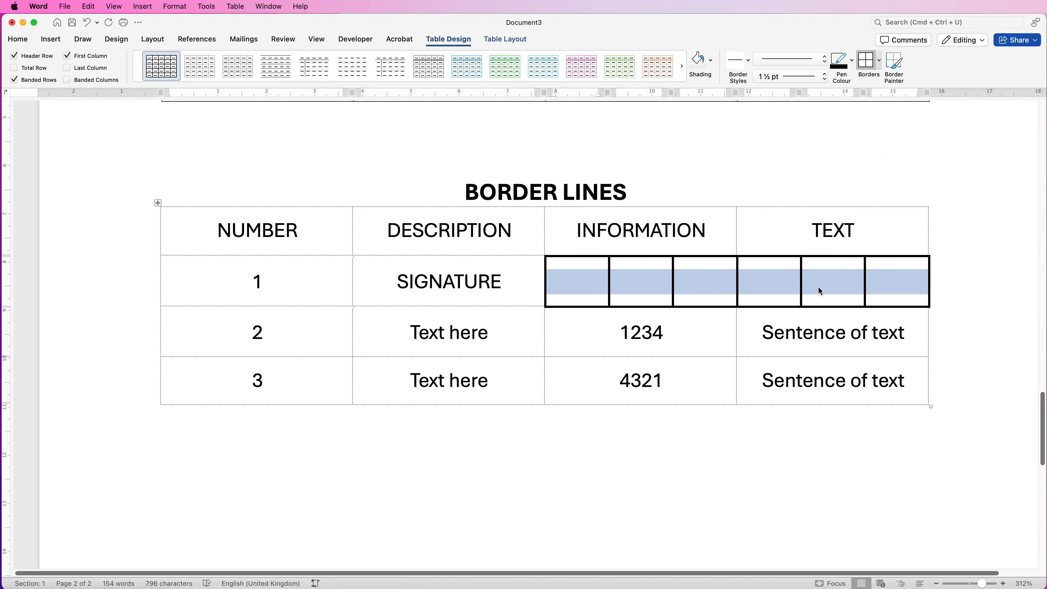
click(879, 61)
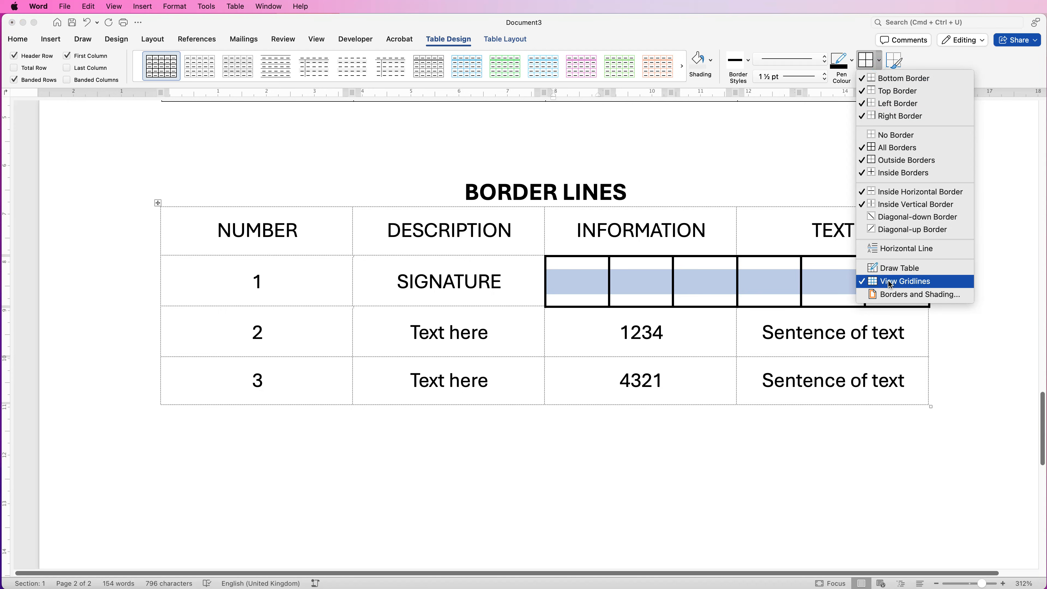
click(900, 281)
click(954, 261)
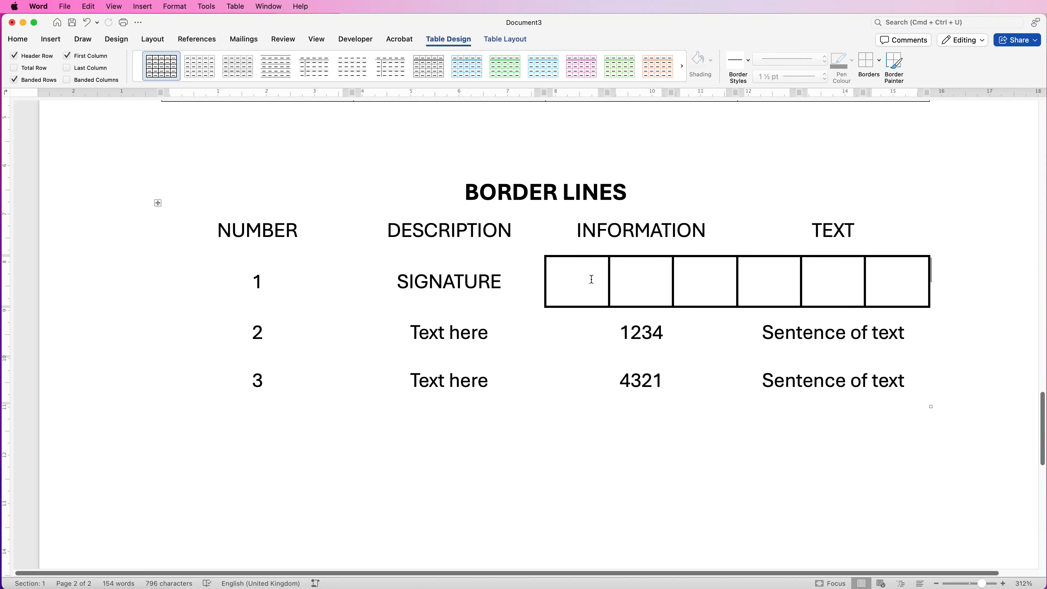